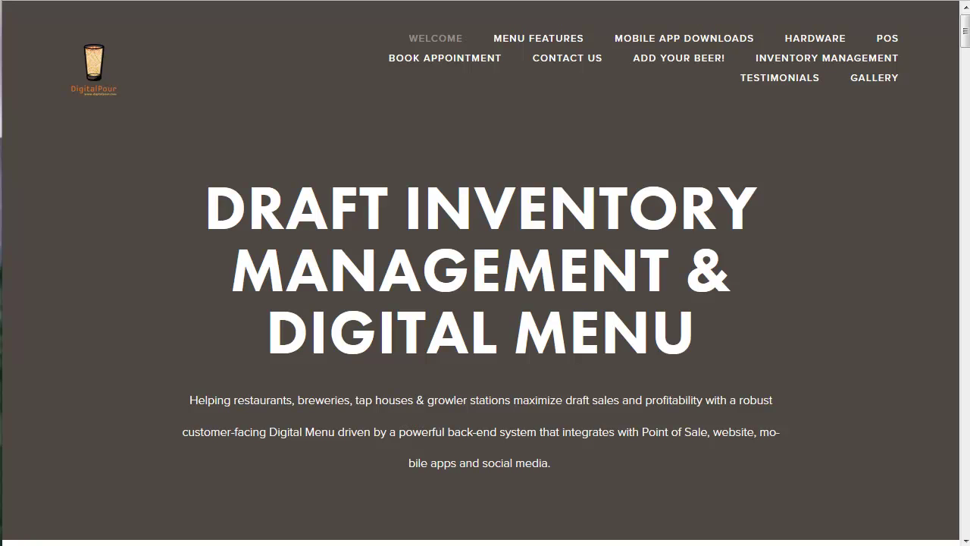
{"action": "scroll", "coordinate": [751, 201], "scroll_direction": "down", "scroll_amount": 7}
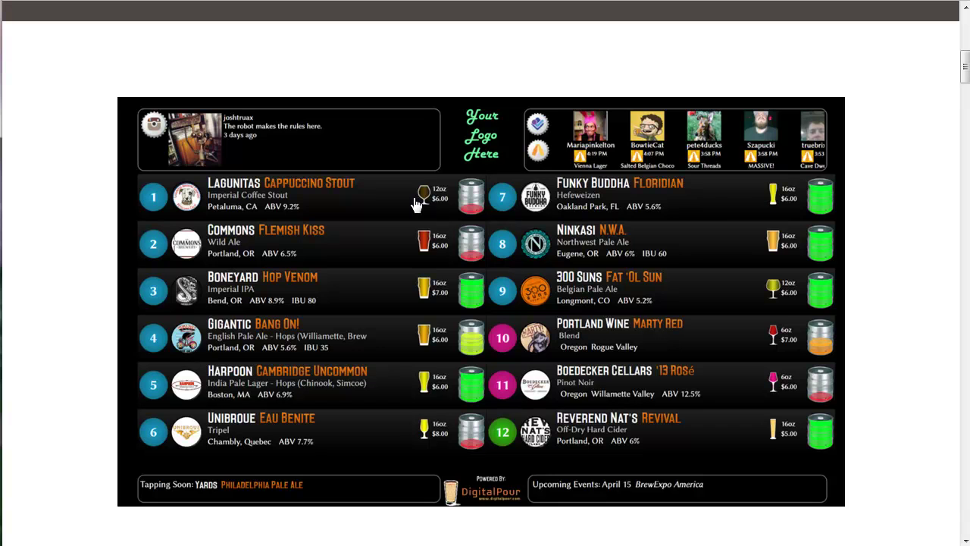
{"action": "scroll", "coordinate": [415, 203], "scroll_direction": "down", "scroll_amount": 10}
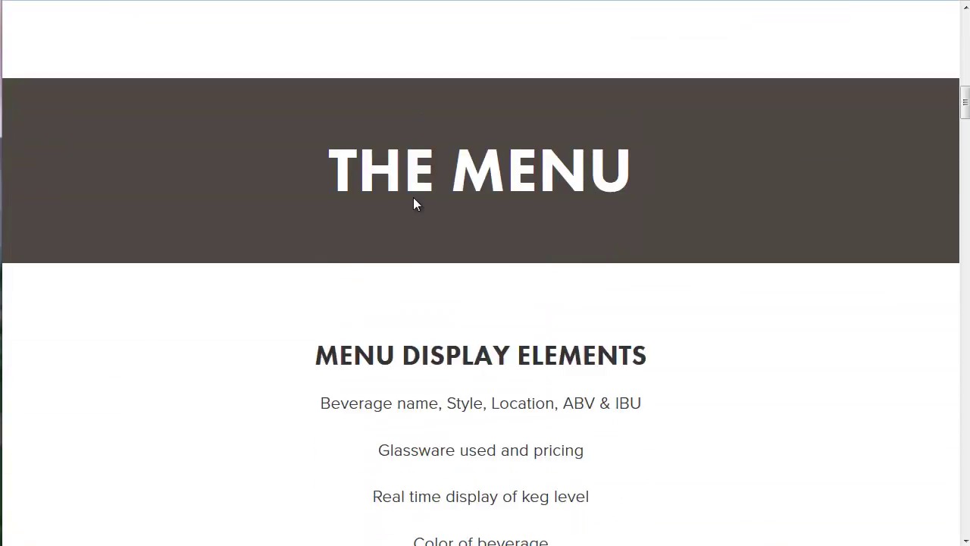
{"action": "scroll", "coordinate": [414, 203], "scroll_direction": "down", "scroll_amount": 7}
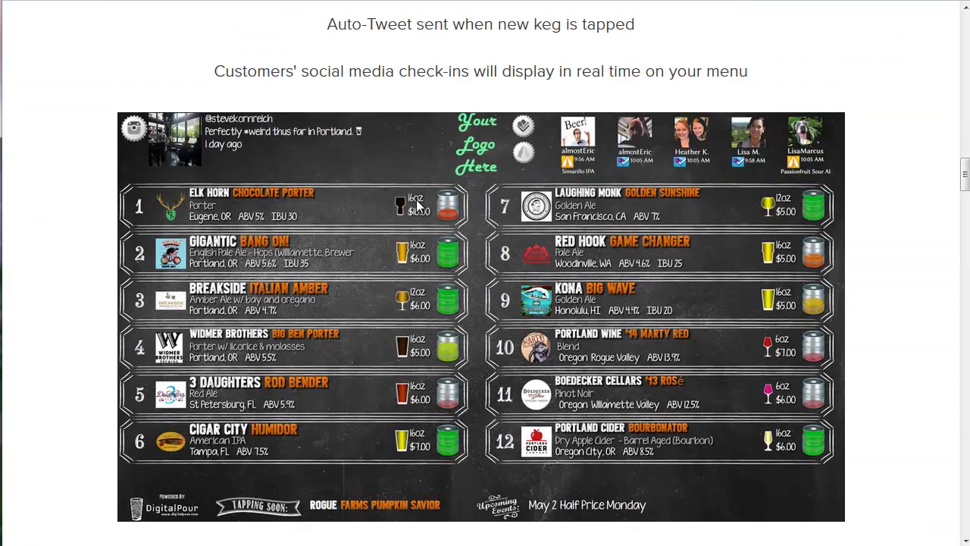
{"action": "scroll", "coordinate": [419, 205], "scroll_direction": "up", "scroll_amount": 15}
{"action": "scroll", "coordinate": [440, 295], "scroll_direction": "down", "scroll_amount": 2}
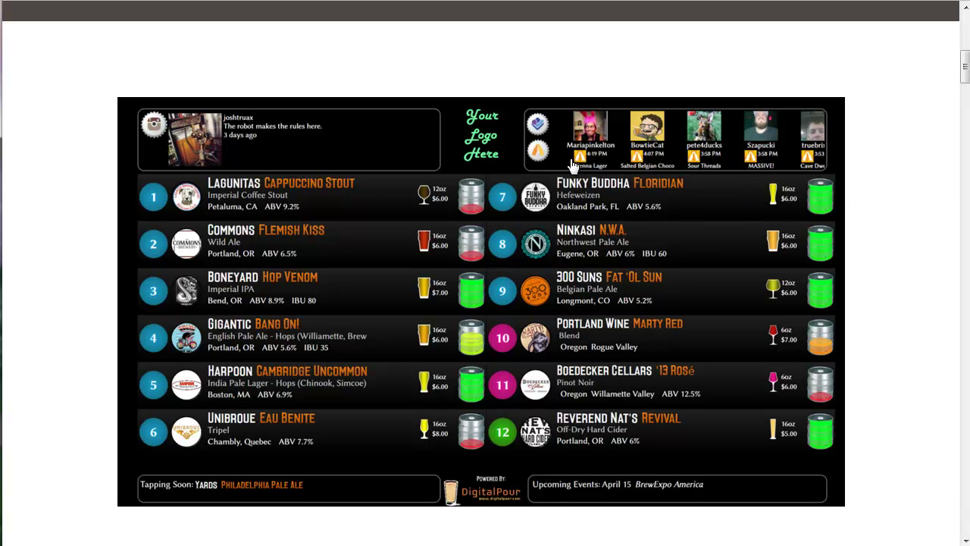
{"action": "scroll", "coordinate": [804, 317], "scroll_direction": "down", "scroll_amount": 5}
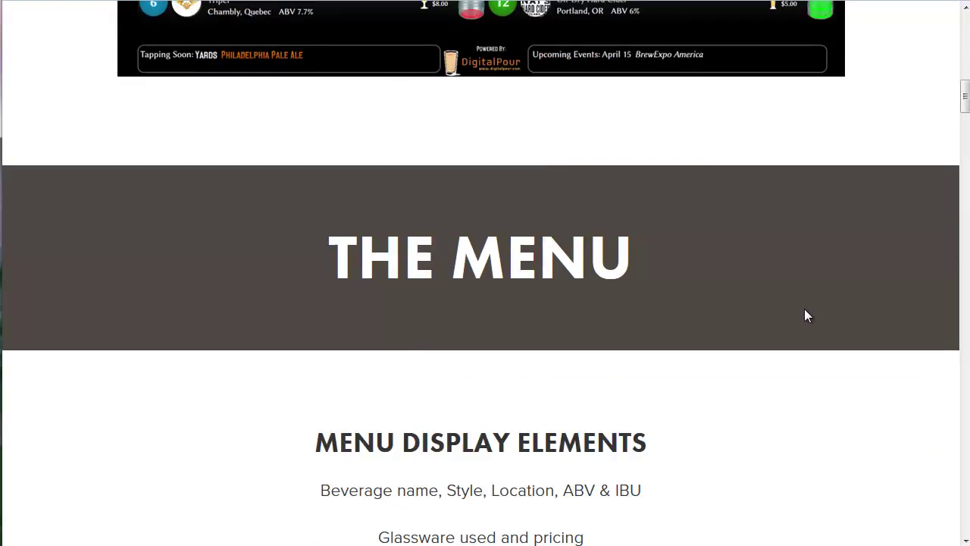
{"action": "scroll", "coordinate": [804, 316], "scroll_direction": "up", "scroll_amount": 7}
{"action": "scroll", "coordinate": [540, 419], "scroll_direction": "down", "scroll_amount": 3}
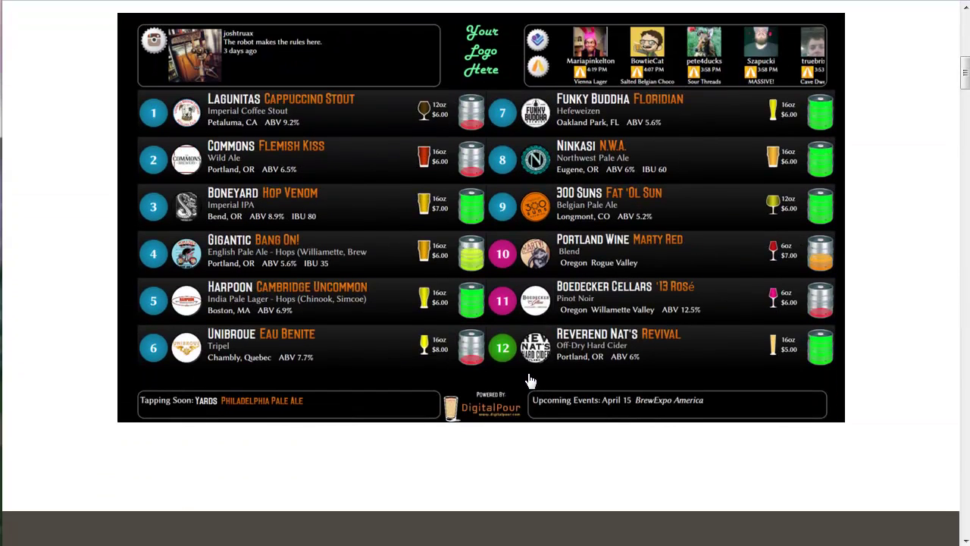
{"action": "scroll", "coordinate": [893, 175], "scroll_direction": "up", "scroll_amount": 2}
{"action": "scroll", "coordinate": [892, 175], "scroll_direction": "up", "scroll_amount": 3}
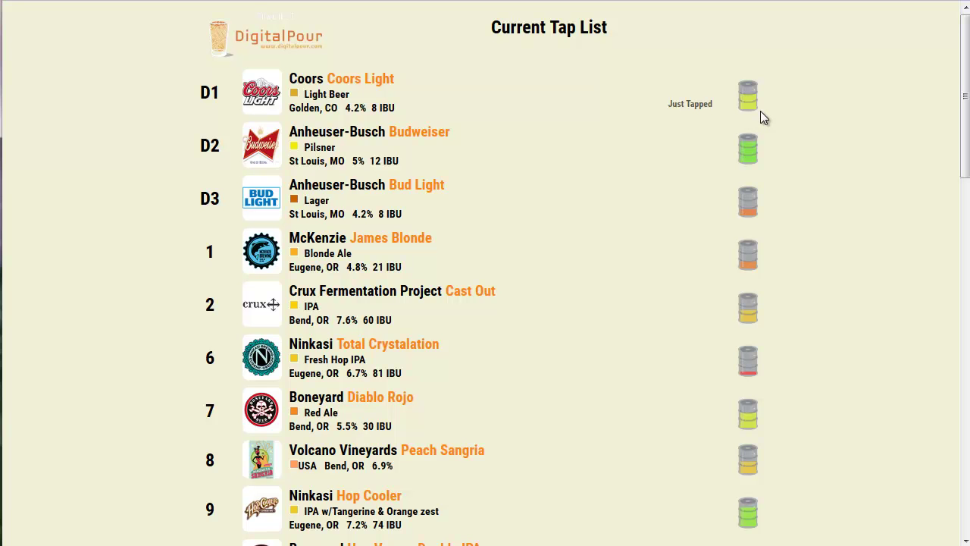
Scroll through the numbered ciders and beers from Swift Wholesome Apple, then back to the top
{"action": "scroll", "coordinate": [808, 110], "scroll_direction": "down", "scroll_amount": 1}
{"action": "scroll", "coordinate": [817, 139], "scroll_direction": "down", "scroll_amount": 9}
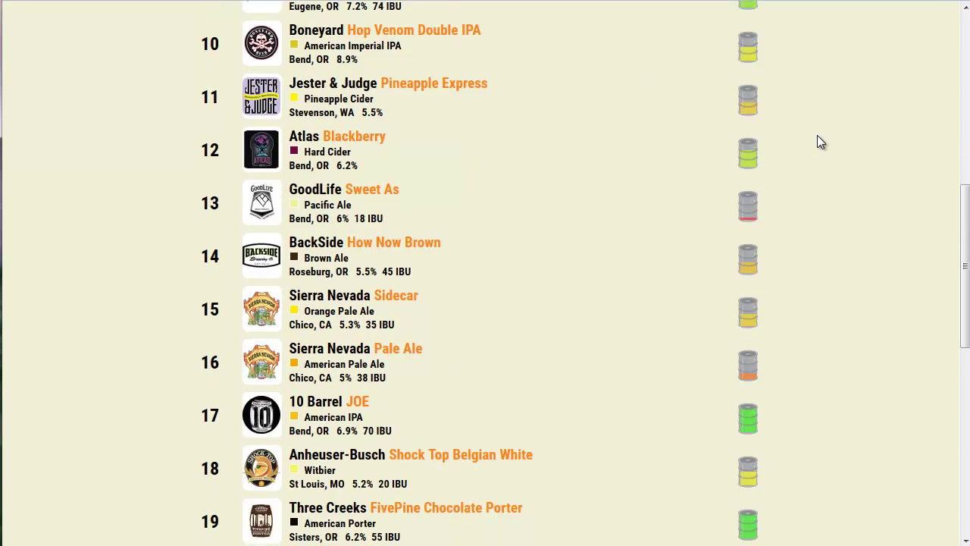
{"action": "scroll", "coordinate": [814, 137], "scroll_direction": "down", "scroll_amount": 3}
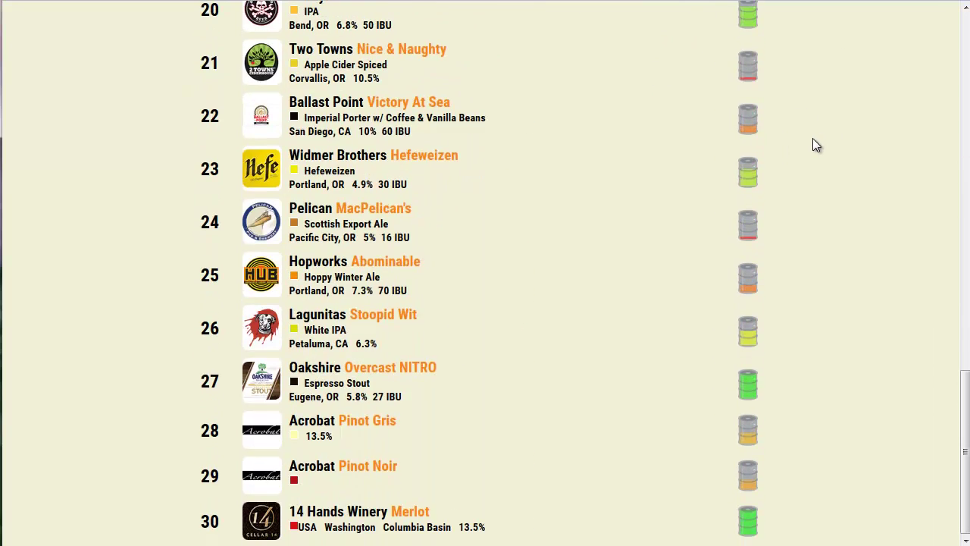
{"action": "scroll", "coordinate": [813, 139], "scroll_direction": "up", "scroll_amount": 7}
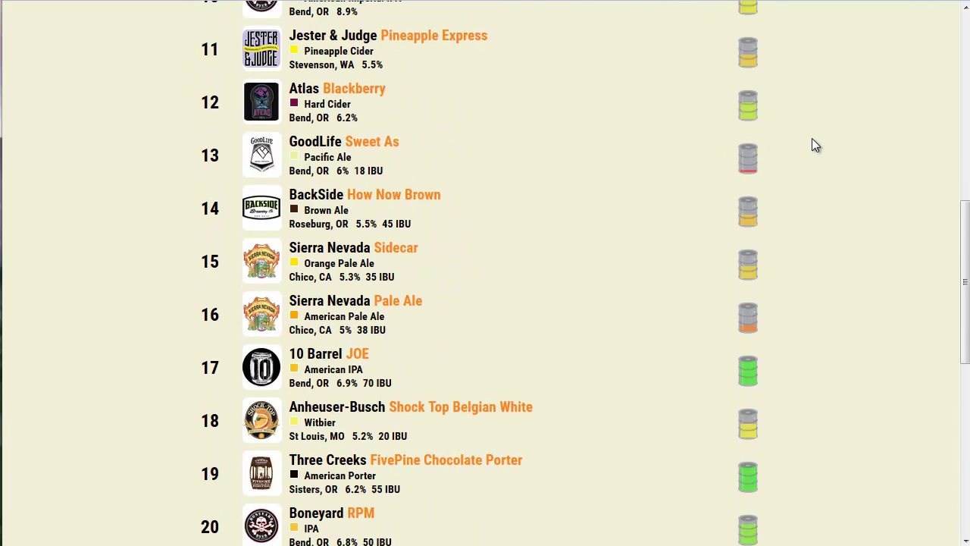
{"action": "scroll", "coordinate": [812, 138], "scroll_direction": "up", "scroll_amount": 7}
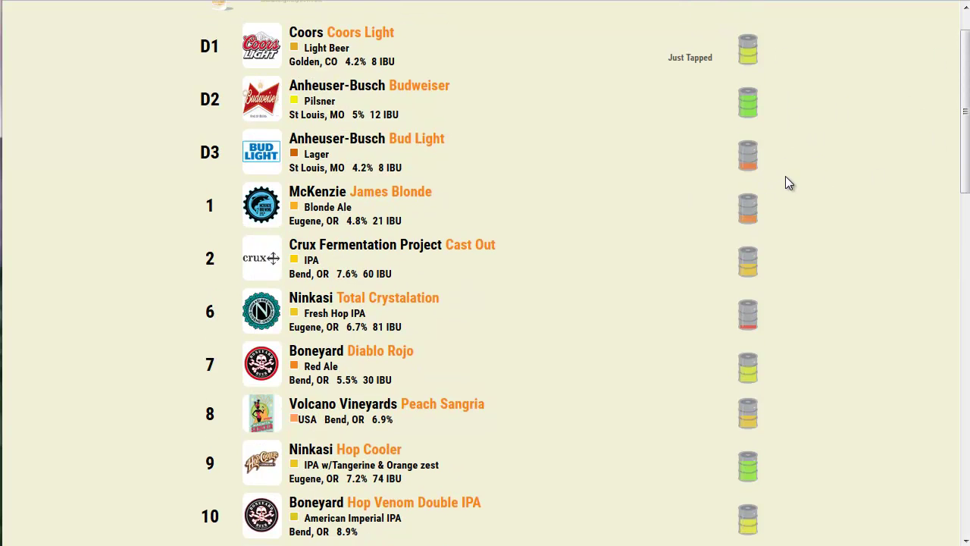
{"action": "scroll", "coordinate": [790, 175], "scroll_direction": "down", "scroll_amount": 1}
{"action": "scroll", "coordinate": [790, 174], "scroll_direction": "up", "scroll_amount": 2}
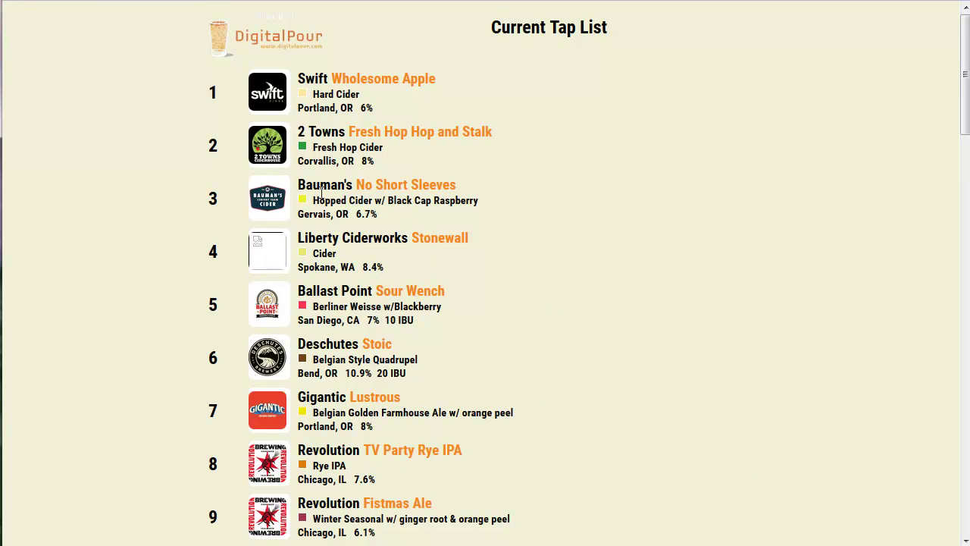
{"action": "left_click_drag", "start_coordinate": [298, 267], "coordinate": [389, 267]}
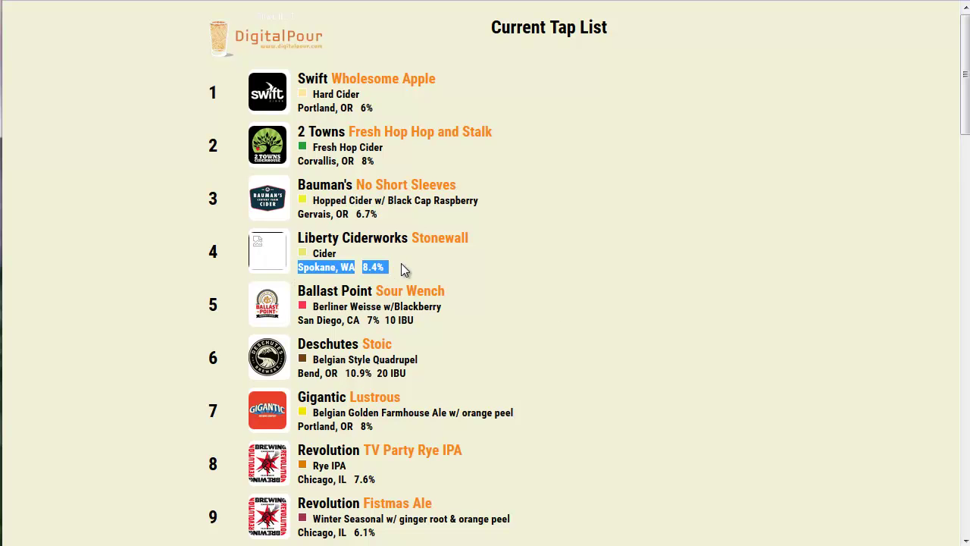
{"action": "left_click", "coordinate": [405, 269]}
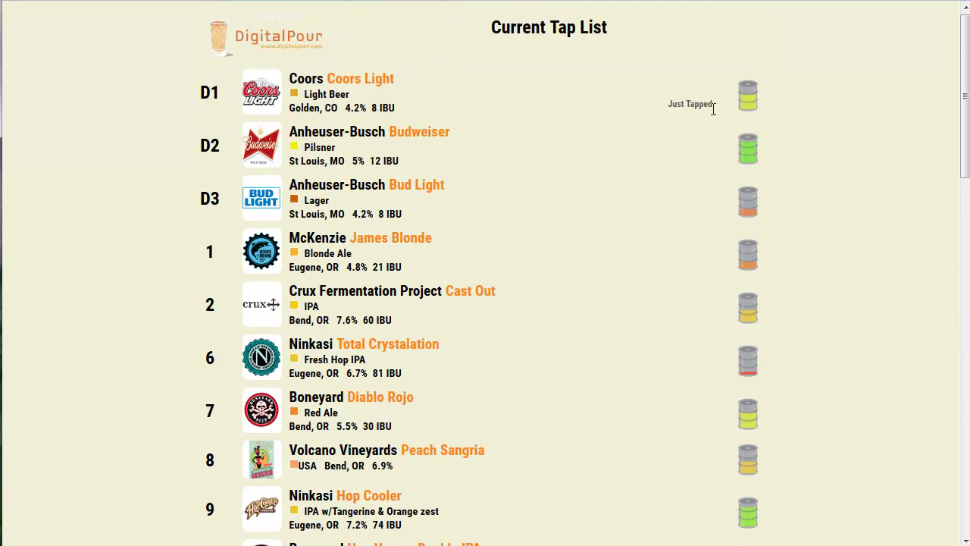
{"action": "left_click_drag", "start_coordinate": [669, 103], "coordinate": [717, 103]}
{"action": "left_click", "coordinate": [671, 105]}
{"action": "left_click_drag", "start_coordinate": [667, 102], "coordinate": [716, 103]}
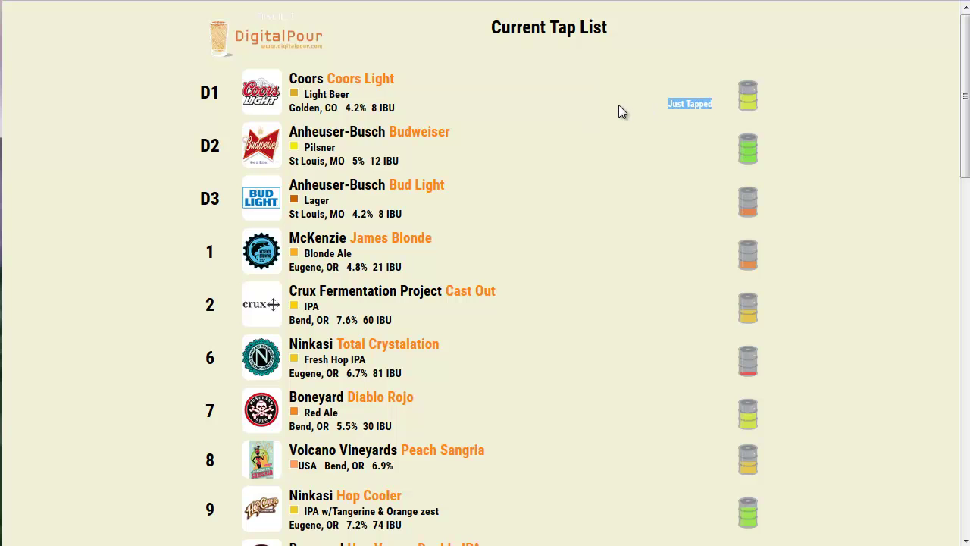
{"action": "left_click", "coordinate": [546, 111]}
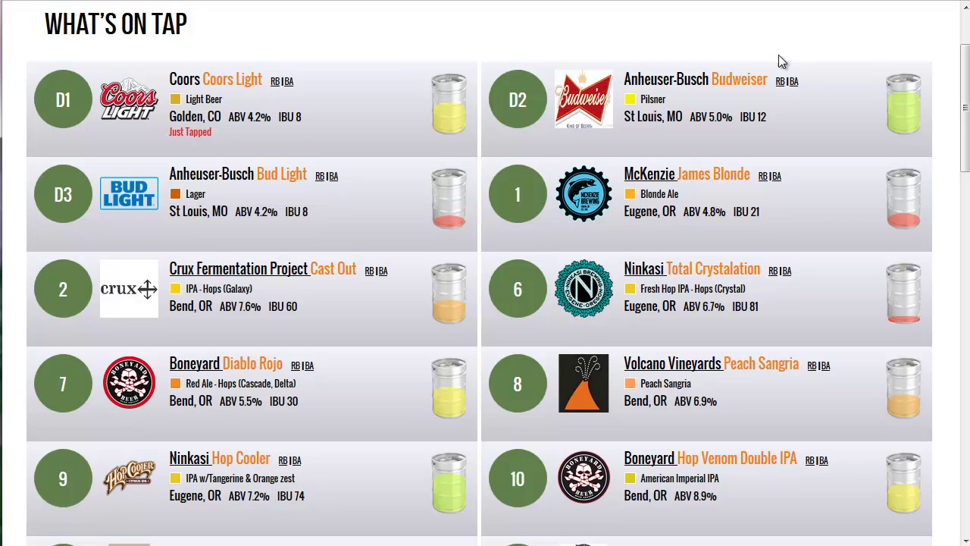
Check a keg's remaining percentage and scroll the What's On Tap list from D1 toward tap 28
{"action": "scroll", "coordinate": [866, 199], "scroll_direction": "down", "scroll_amount": 1}
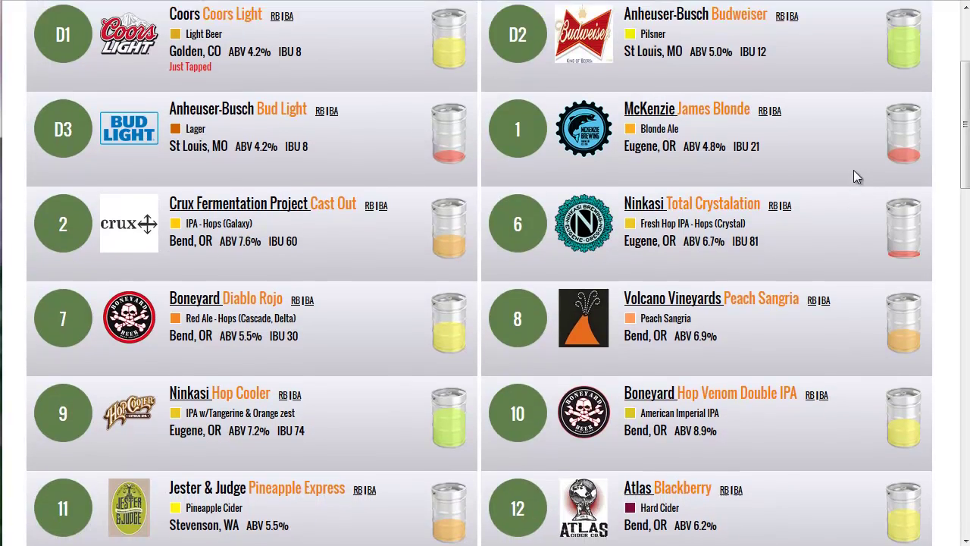
{"action": "scroll", "coordinate": [856, 175], "scroll_direction": "up", "scroll_amount": 1}
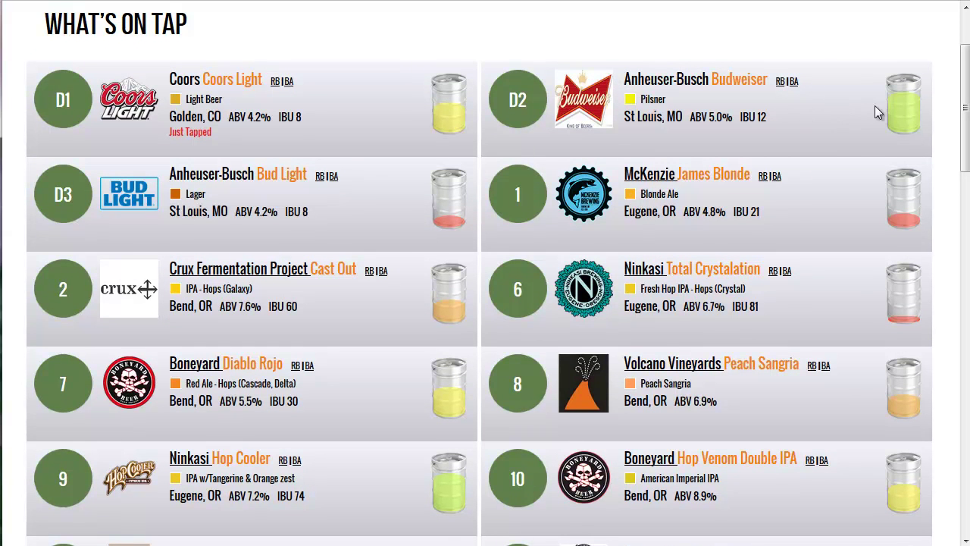
{"action": "mouse_move", "coordinate": [889, 112]}
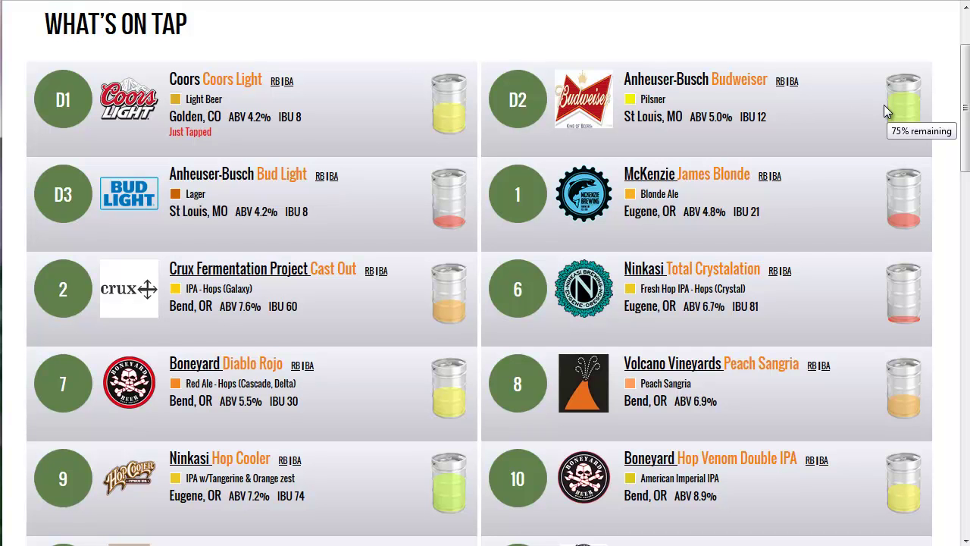
{"action": "scroll", "coordinate": [824, 111], "scroll_direction": "down", "scroll_amount": 9}
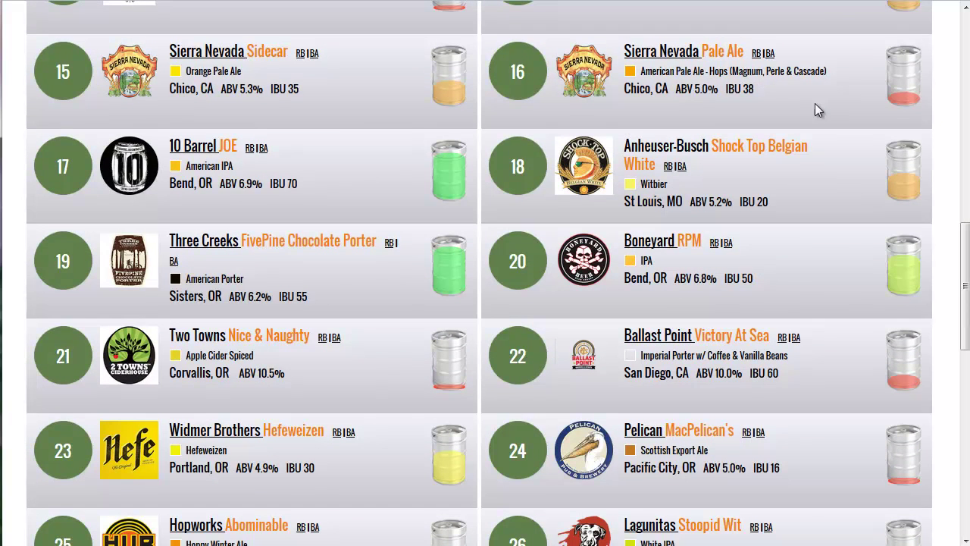
{"action": "scroll", "coordinate": [610, 162], "scroll_direction": "down", "scroll_amount": 1}
{"action": "scroll", "coordinate": [609, 161], "scroll_direction": "down", "scroll_amount": 3}
{"action": "scroll", "coordinate": [599, 165], "scroll_direction": "up", "scroll_amount": 12}
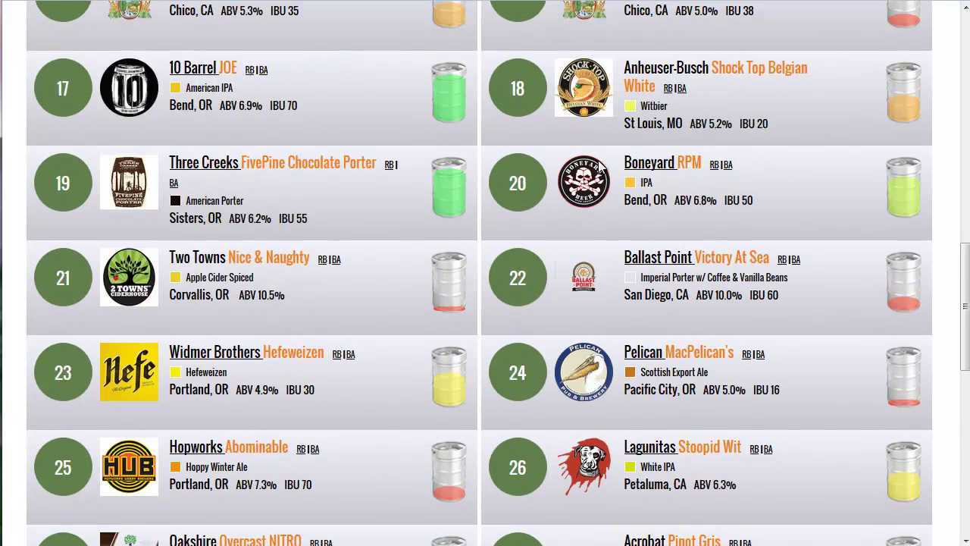
{"action": "scroll", "coordinate": [598, 160], "scroll_direction": "up", "scroll_amount": 2}
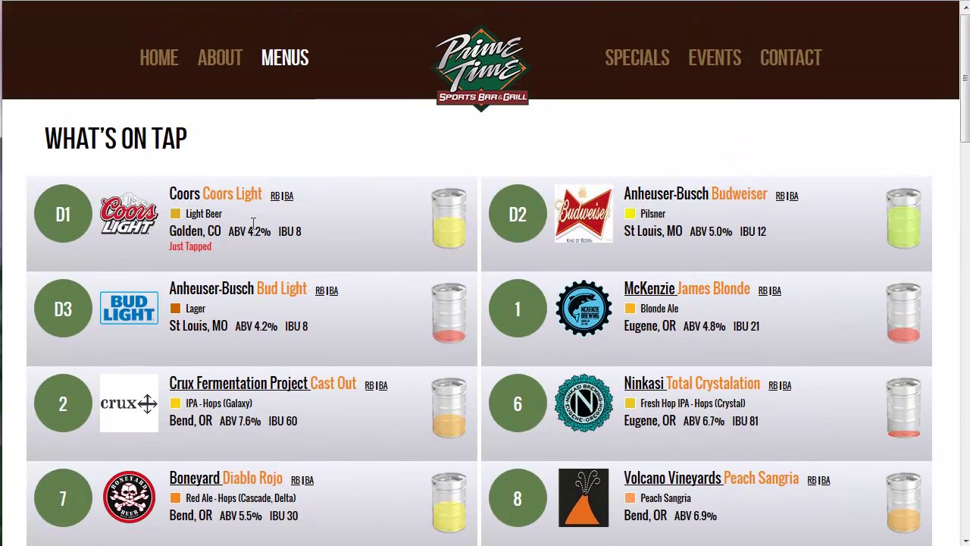
{"action": "scroll", "coordinate": [346, 247], "scroll_direction": "down", "scroll_amount": 1}
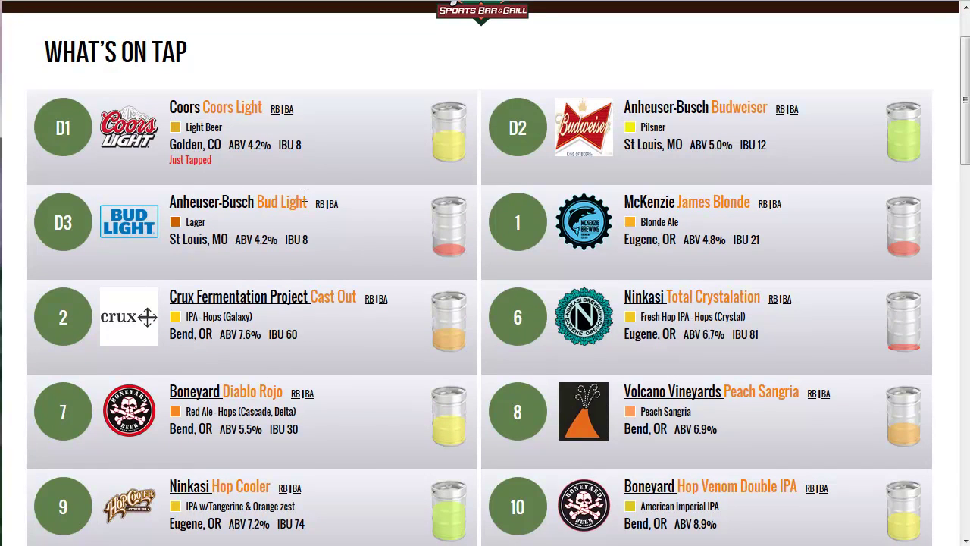
{"action": "triple_click", "coordinate": [171, 168]}
{"action": "left_click", "coordinate": [171, 167]}
{"action": "triple_click", "coordinate": [171, 168]}
{"action": "triple_click", "coordinate": [172, 162]}
{"action": "left_click", "coordinate": [303, 170]}
{"action": "scroll", "coordinate": [520, 237], "scroll_direction": "down", "scroll_amount": 5}
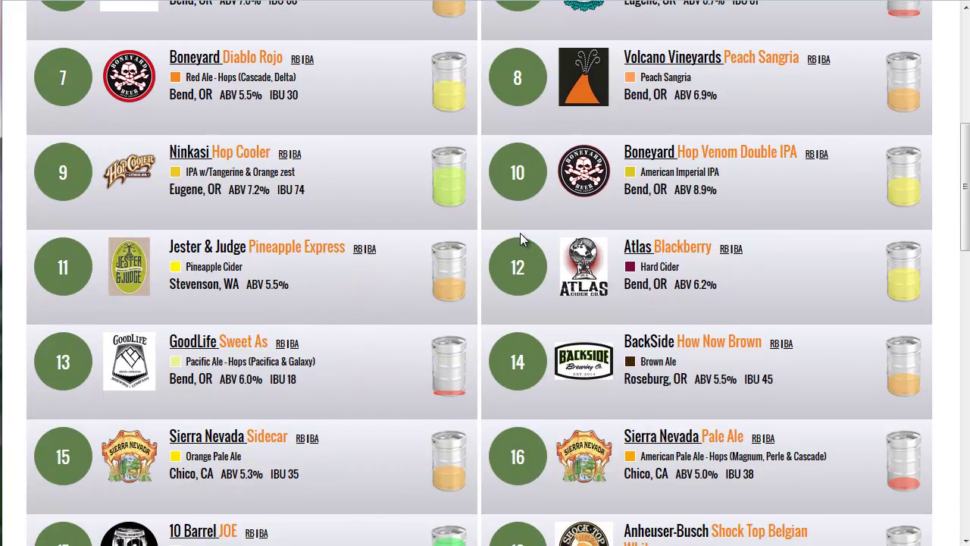
{"action": "scroll", "coordinate": [520, 233], "scroll_direction": "up", "scroll_amount": 6}
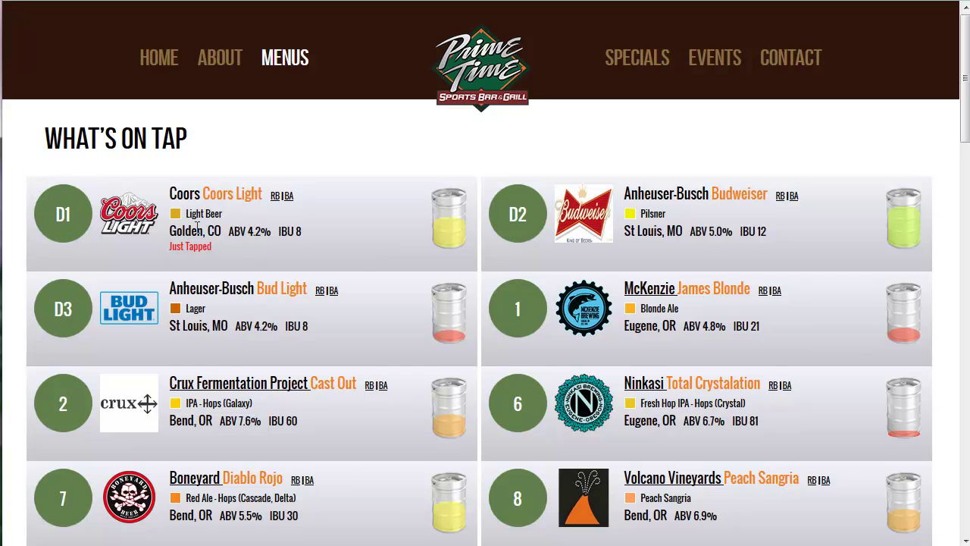
{"action": "scroll", "coordinate": [369, 275], "scroll_direction": "down", "scroll_amount": 2}
{"action": "scroll", "coordinate": [397, 253], "scroll_direction": "up", "scroll_amount": 1}
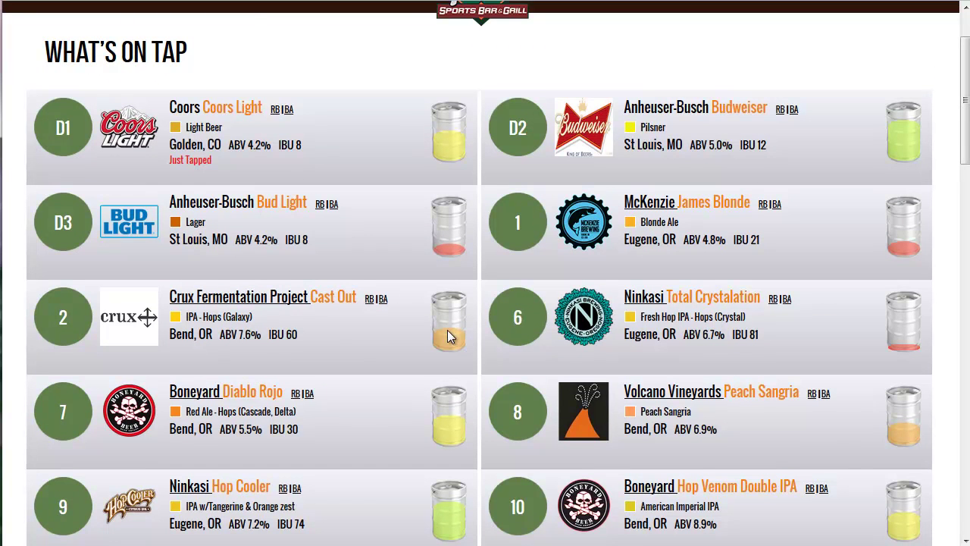
{"action": "scroll", "coordinate": [758, 382], "scroll_direction": "down", "scroll_amount": 2}
{"action": "scroll", "coordinate": [772, 381], "scroll_direction": "up", "scroll_amount": 1}
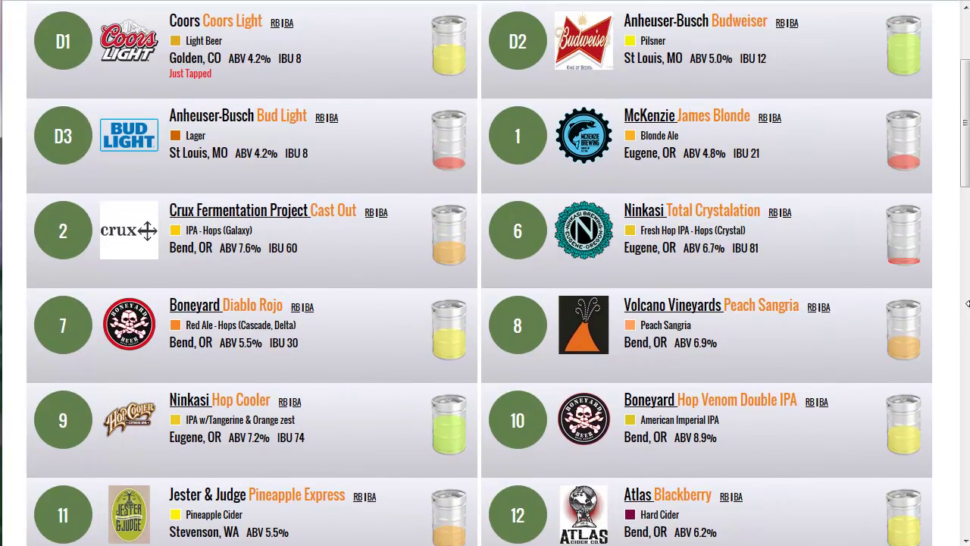
Narrow the browser pane and scroll the tap list in its single-column layout
{"action": "left_click_drag", "start_coordinate": [968, 303], "coordinate": [537, 302]}
{"action": "scroll", "coordinate": [499, 161], "scroll_direction": "down", "scroll_amount": 6}
{"action": "scroll", "coordinate": [445, 220], "scroll_direction": "down", "scroll_amount": 11}
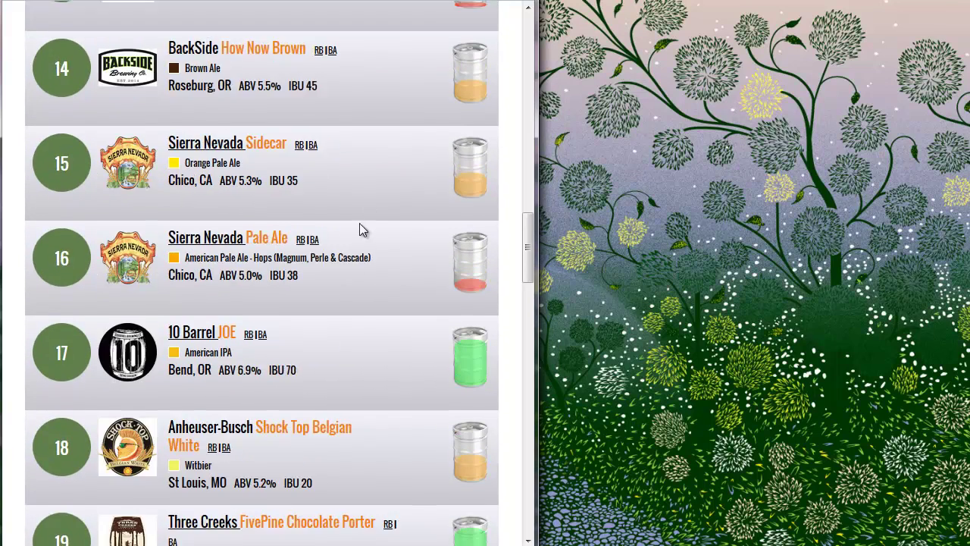
{"action": "scroll", "coordinate": [355, 223], "scroll_direction": "down", "scroll_amount": 1}
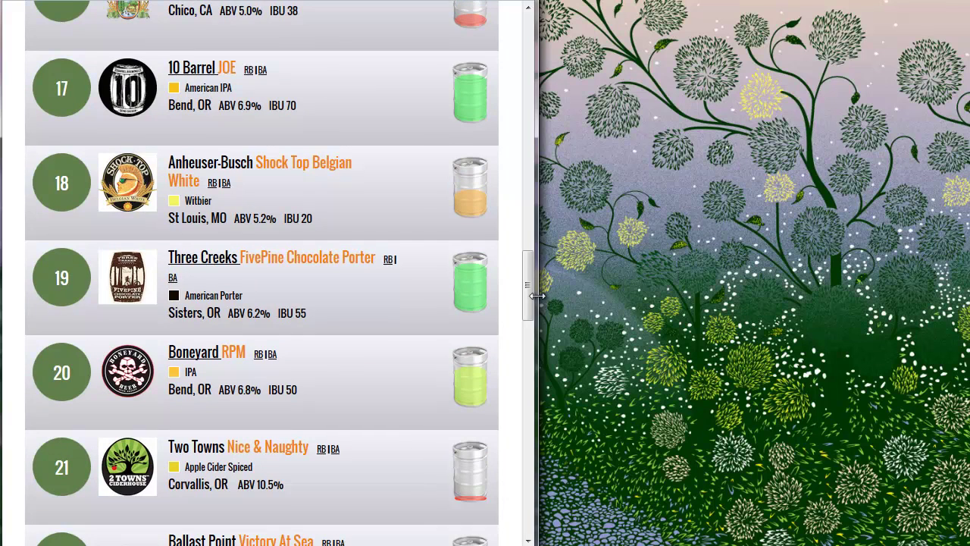
Shrink the pane further to watch the list reflow, then restore the full-width two-column list
{"action": "left_click_drag", "start_coordinate": [538, 298], "coordinate": [356, 298]}
{"action": "scroll", "coordinate": [229, 293], "scroll_direction": "up", "scroll_amount": 2}
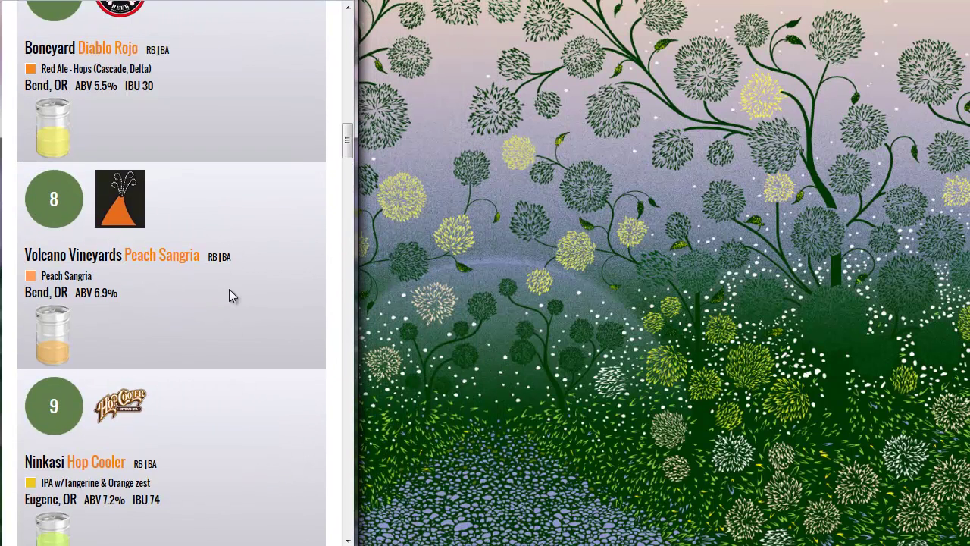
{"action": "scroll", "coordinate": [213, 281], "scroll_direction": "up", "scroll_amount": 3}
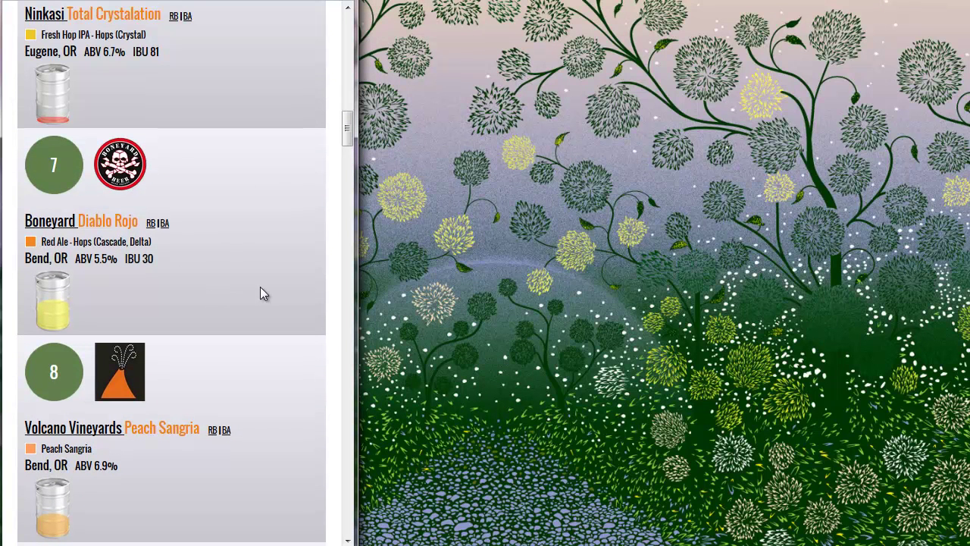
{"action": "scroll", "coordinate": [276, 189], "scroll_direction": "up", "scroll_amount": 3}
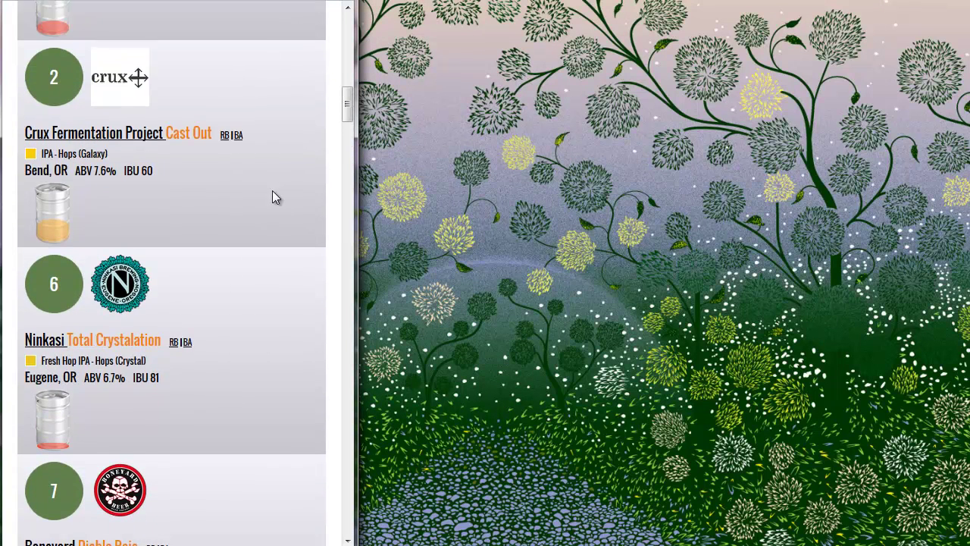
{"action": "scroll", "coordinate": [272, 193], "scroll_direction": "down", "scroll_amount": 10}
{"action": "scroll", "coordinate": [267, 199], "scroll_direction": "down", "scroll_amount": 10}
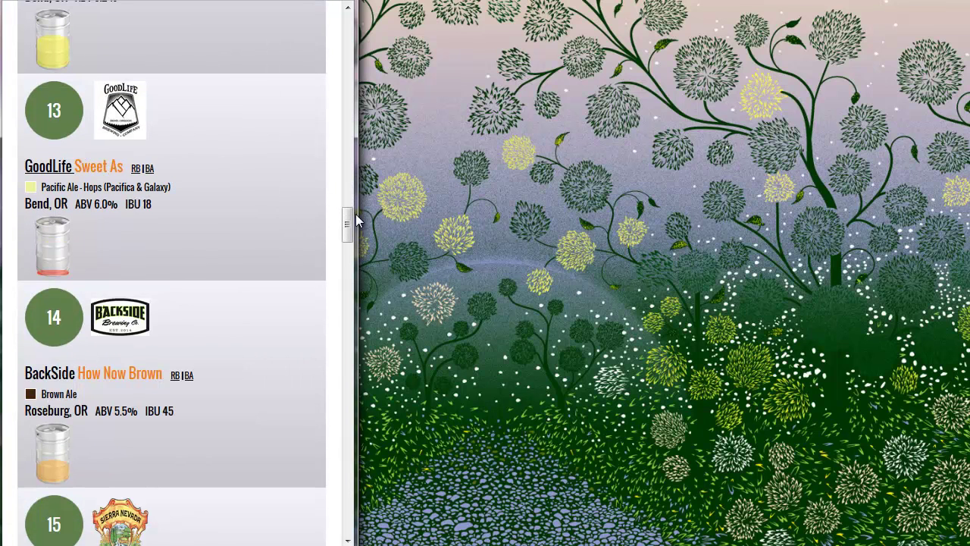
{"action": "left_click_drag", "start_coordinate": [358, 219], "coordinate": [968, 242]}
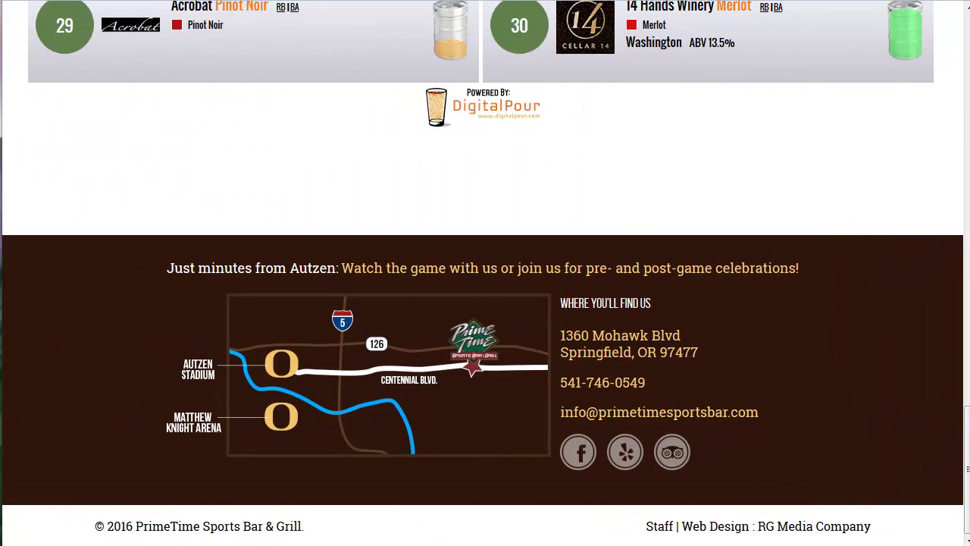
{"action": "scroll", "coordinate": [890, 151], "scroll_direction": "up", "scroll_amount": 7}
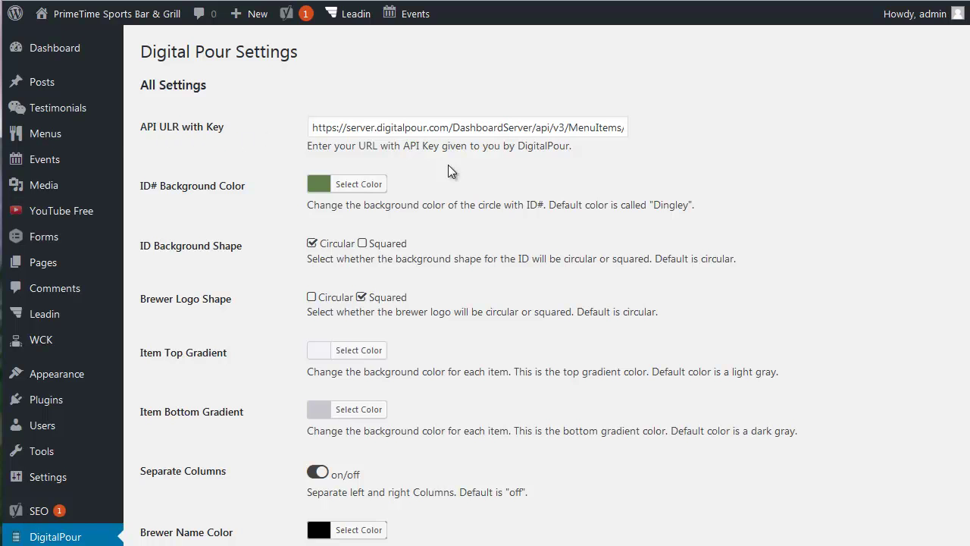
Inspect the Digital Pour API URL field, undoing an accidental edit so the URL stays unchanged
{"action": "left_click_drag", "start_coordinate": [313, 128], "coordinate": [525, 127]}
{"action": "key", "text": "ctrl+z"}
{"action": "left_click", "coordinate": [496, 125]}
{"action": "left_click_drag", "start_coordinate": [487, 127], "coordinate": [561, 127]}
{"action": "left_click", "coordinate": [579, 127]}
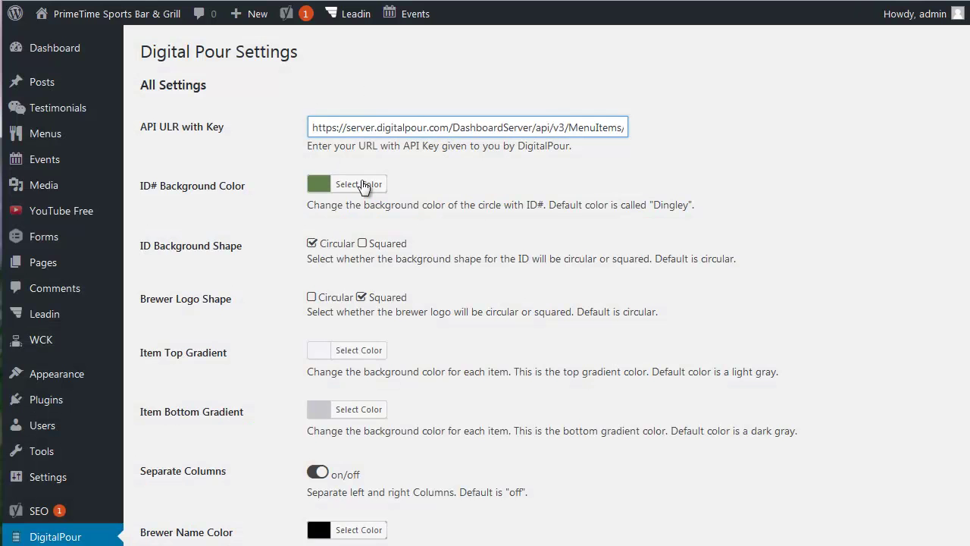
{"action": "left_click", "coordinate": [363, 188]}
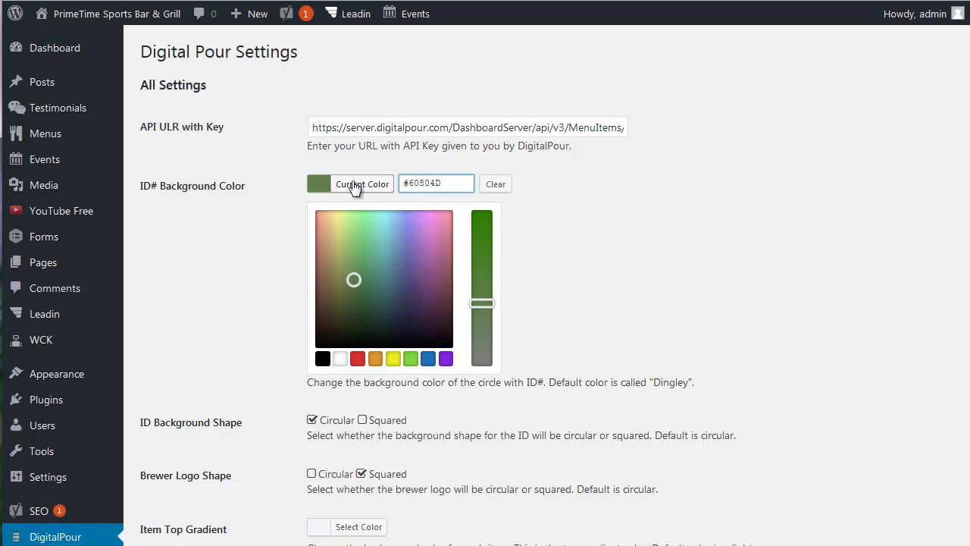
{"action": "left_click", "coordinate": [627, 226]}
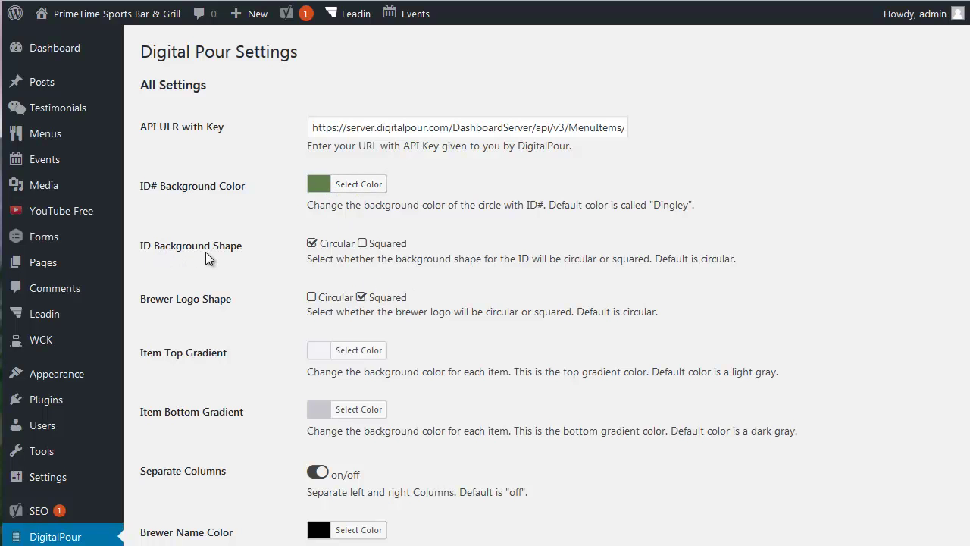
Set ID Background Shape to Squared and save the settings
{"action": "left_click", "coordinate": [370, 244]}
{"action": "scroll", "coordinate": [277, 271], "scroll_direction": "down", "scroll_amount": 8}
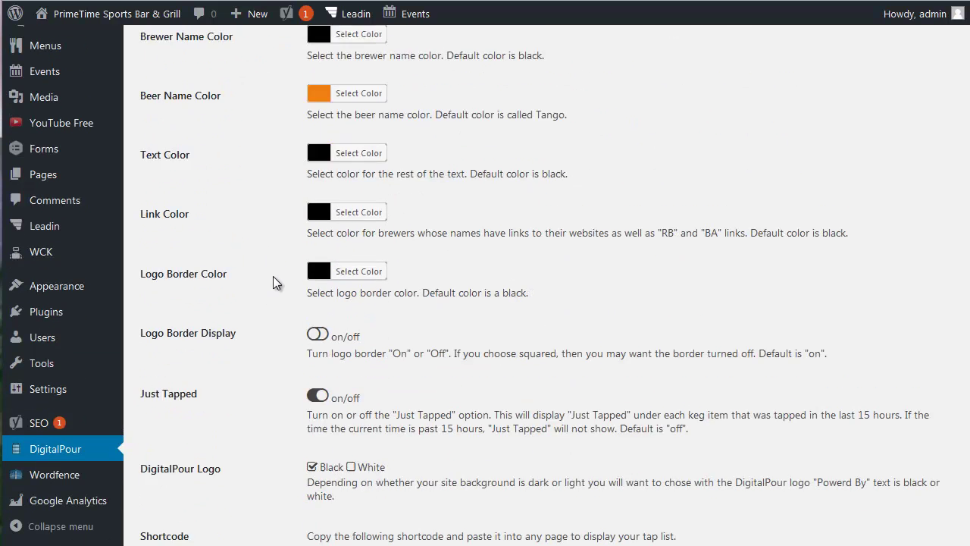
{"action": "left_click", "coordinate": [215, 465]}
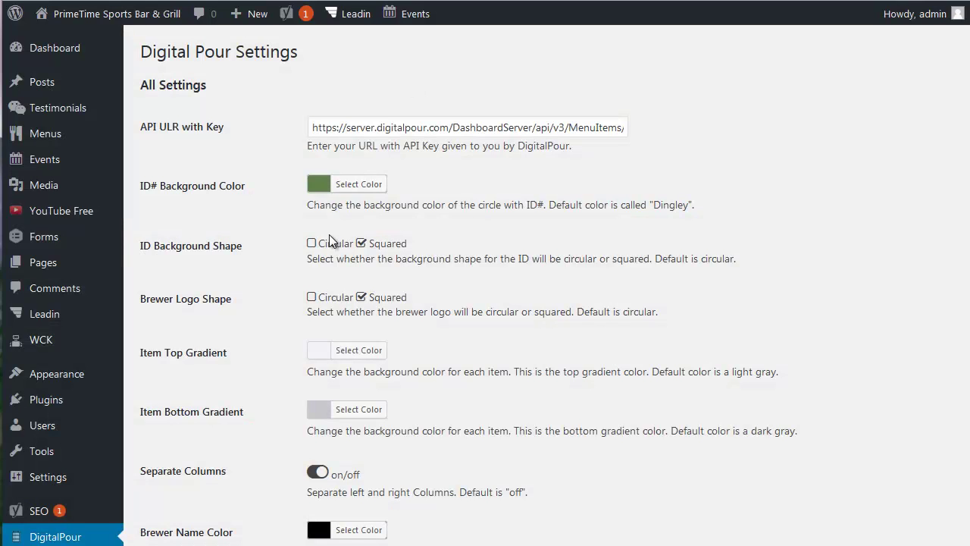
Keep Squared ID backgrounds, set Brewer Logo Shape to Circular, and save
{"action": "left_click", "coordinate": [312, 243]}
{"action": "left_click", "coordinate": [362, 243]}
{"action": "left_click", "coordinate": [312, 298]}
{"action": "scroll", "coordinate": [221, 313], "scroll_direction": "down", "scroll_amount": 10}
{"action": "left_click", "coordinate": [198, 472]}
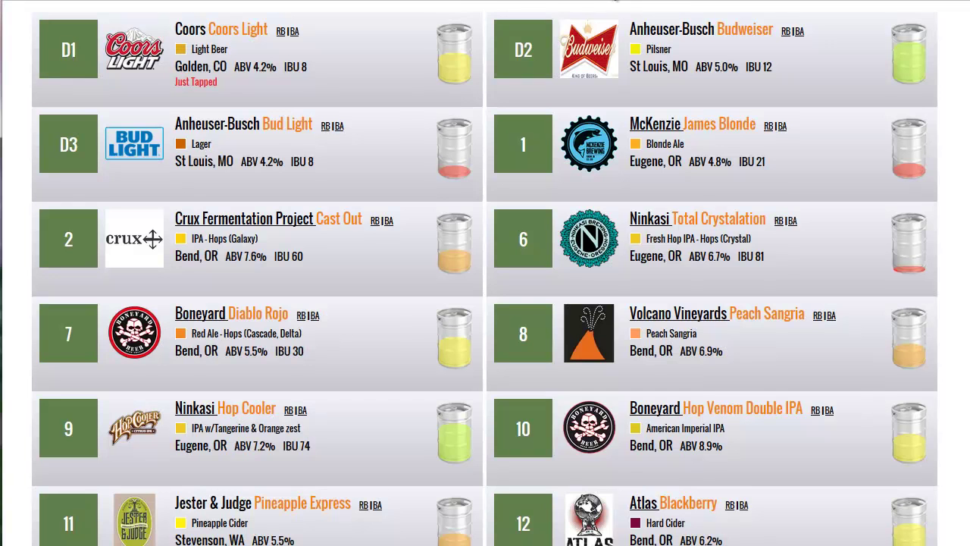
Reload the What's On Tap page to show circular brewer logos beside square green badges
{"action": "left_click", "coordinate": [618, 10]}
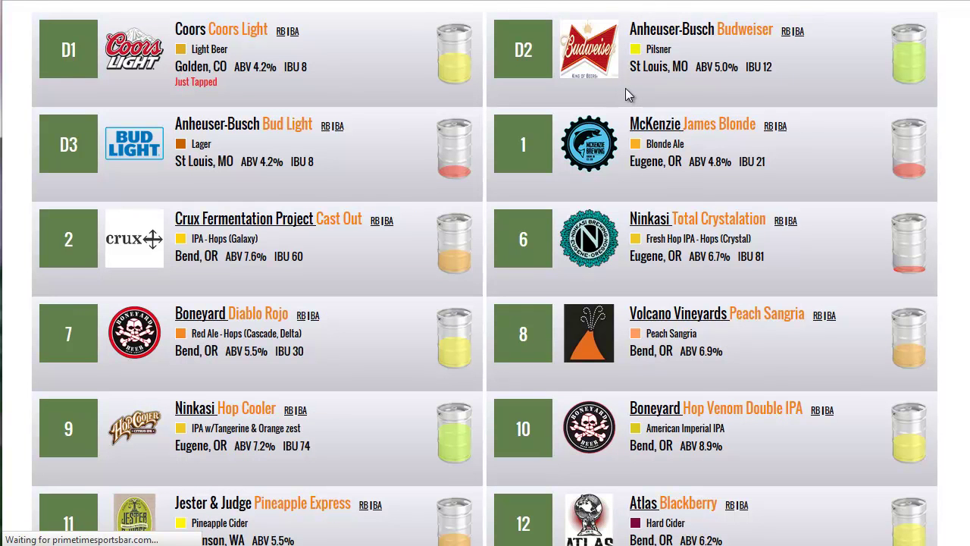
{"action": "mouse_move", "coordinate": [625, 88]}
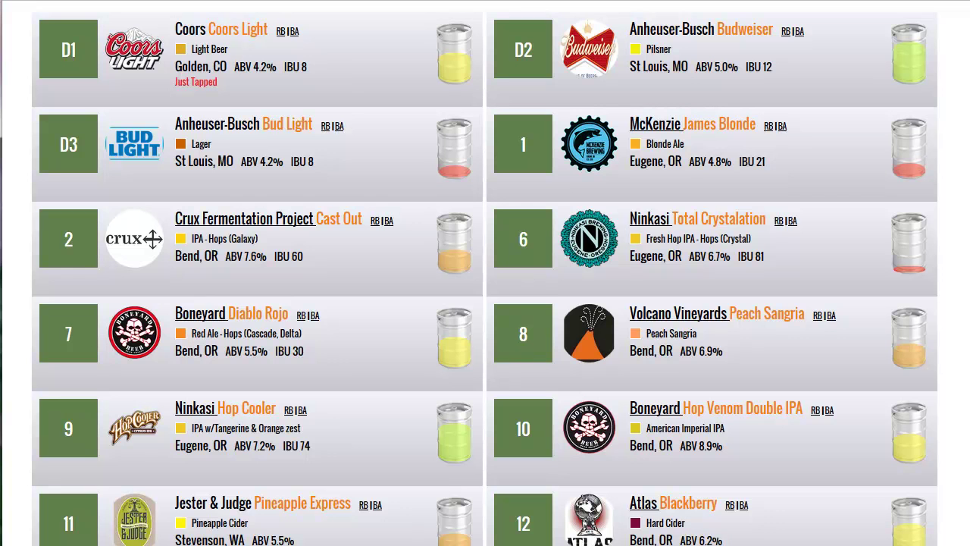
{"action": "scroll", "coordinate": [556, 304], "scroll_direction": "down", "scroll_amount": 1}
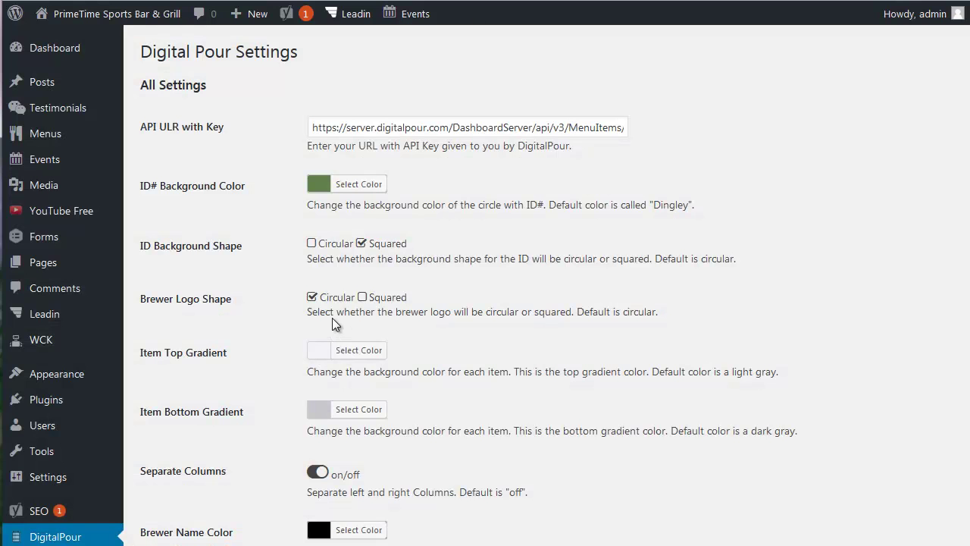
Enable Logo Border Display so the circular brewer logos get black borders, then save
{"action": "scroll", "coordinate": [330, 322], "scroll_direction": "down", "scroll_amount": 3}
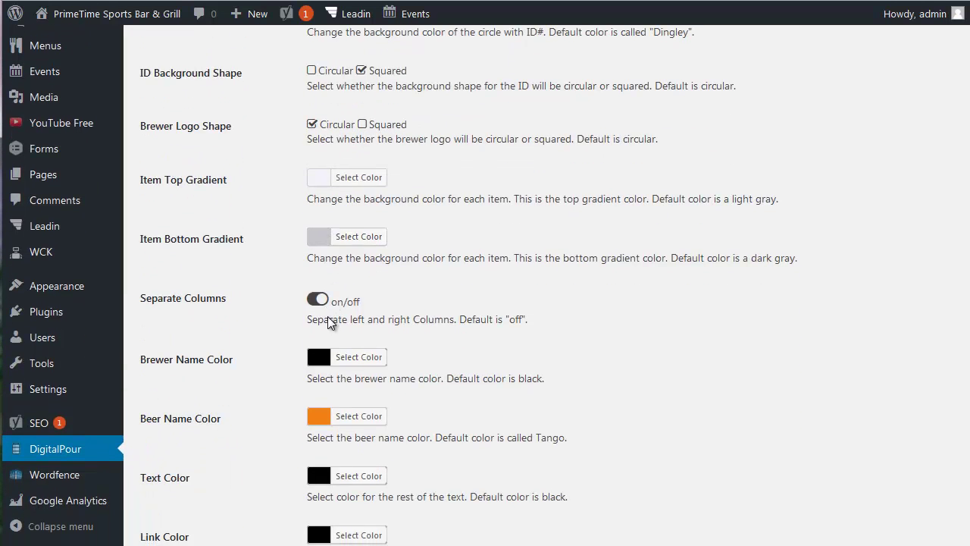
{"action": "scroll", "coordinate": [330, 324], "scroll_direction": "down", "scroll_amount": 3}
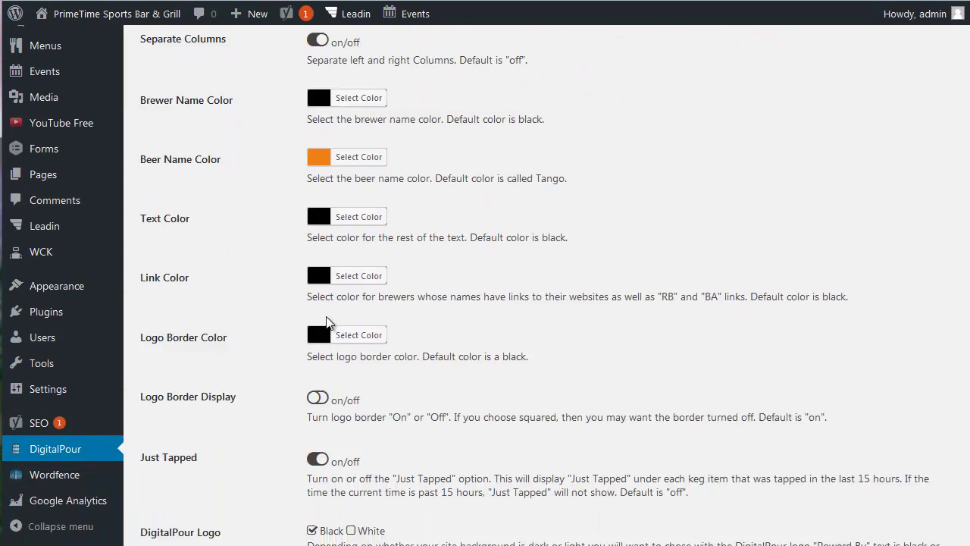
{"action": "left_click", "coordinate": [318, 400]}
{"action": "scroll", "coordinate": [346, 407], "scroll_direction": "down", "scroll_amount": 3}
{"action": "left_click", "coordinate": [211, 467]}
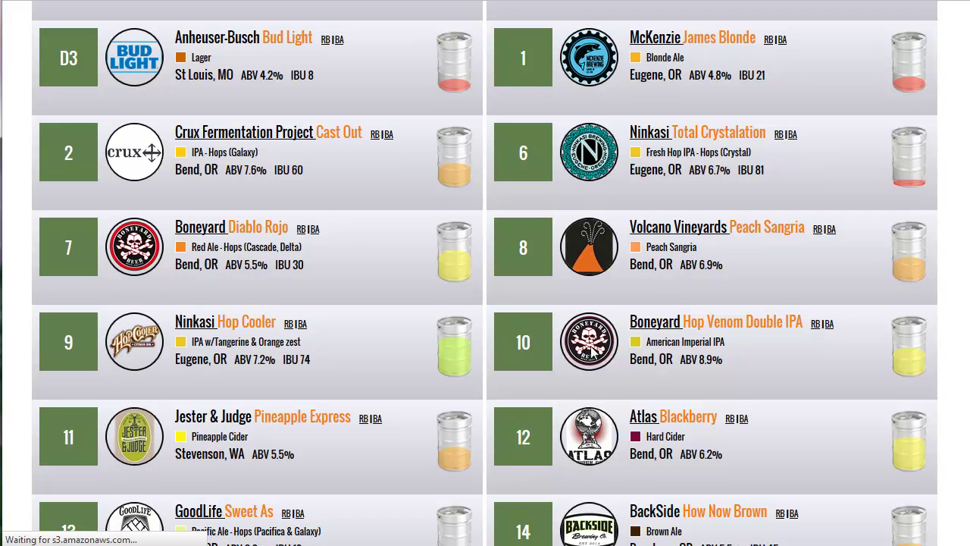
Scroll through the tap list to inspect the black-bordered circular brewer logos
{"action": "scroll", "coordinate": [143, 177], "scroll_direction": "up", "scroll_amount": 5}
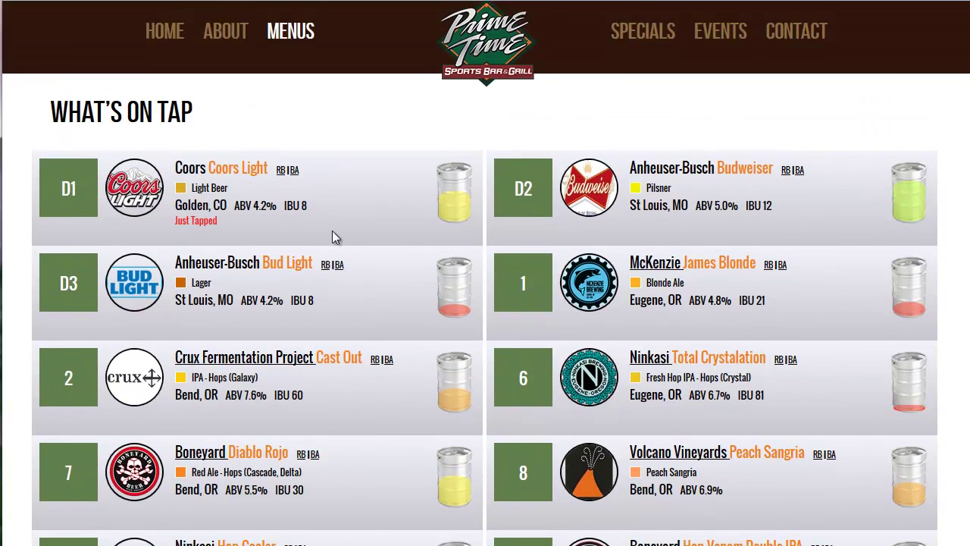
{"action": "scroll", "coordinate": [412, 259], "scroll_direction": "down", "scroll_amount": 5}
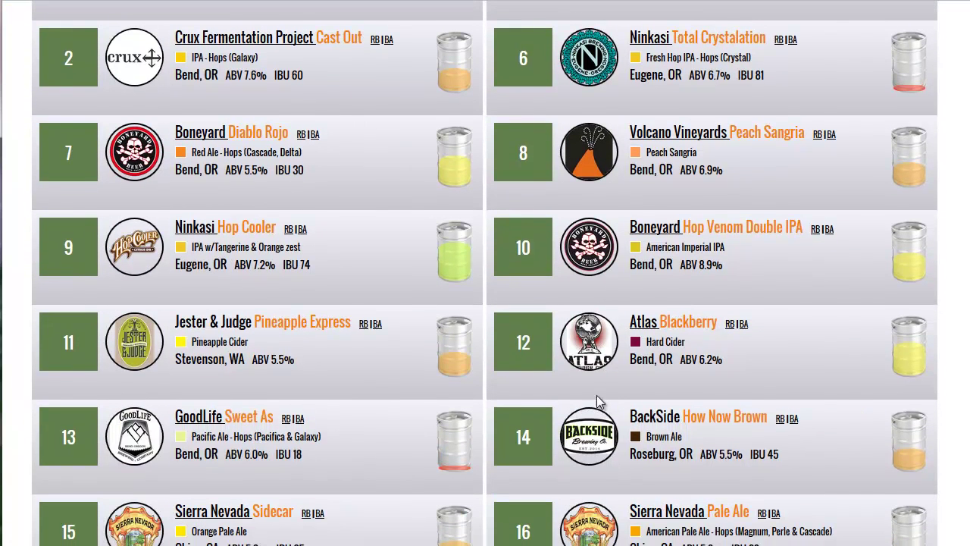
{"action": "scroll", "coordinate": [595, 427], "scroll_direction": "down", "scroll_amount": 1}
{"action": "scroll", "coordinate": [598, 435], "scroll_direction": "down", "scroll_amount": 3}
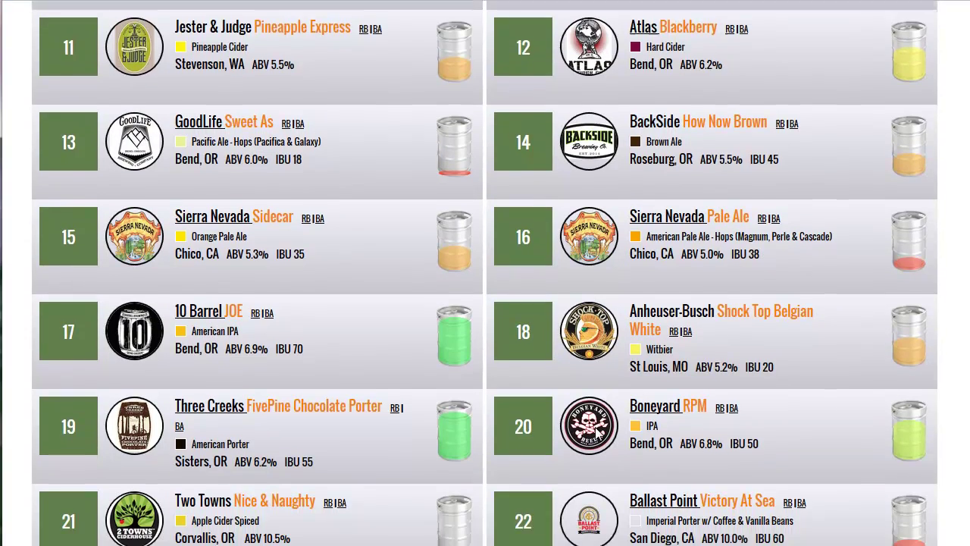
{"action": "scroll", "coordinate": [595, 429], "scroll_direction": "down", "scroll_amount": 1}
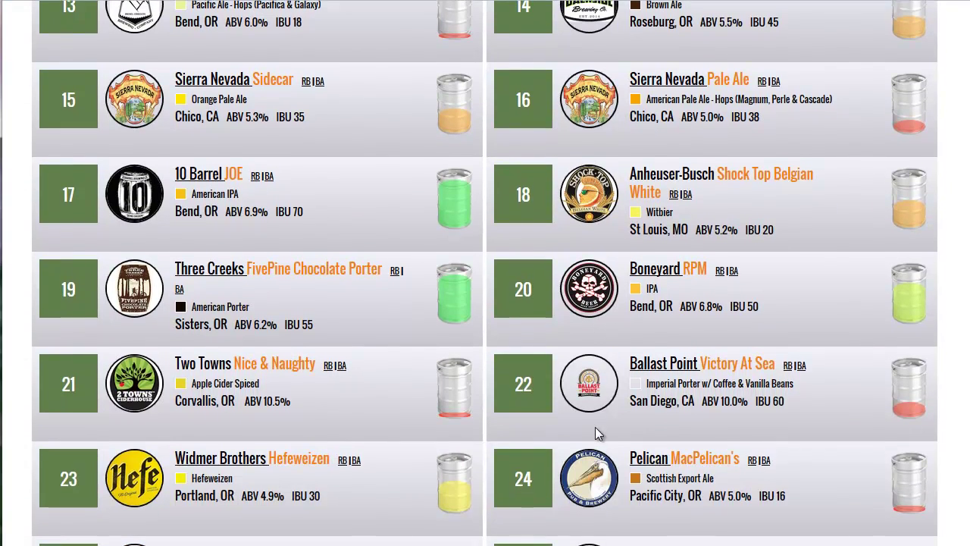
{"action": "scroll", "coordinate": [595, 428], "scroll_direction": "down", "scroll_amount": 1}
{"action": "scroll", "coordinate": [596, 427], "scroll_direction": "down", "scroll_amount": 2}
{"action": "scroll", "coordinate": [595, 428], "scroll_direction": "up", "scroll_amount": 10}
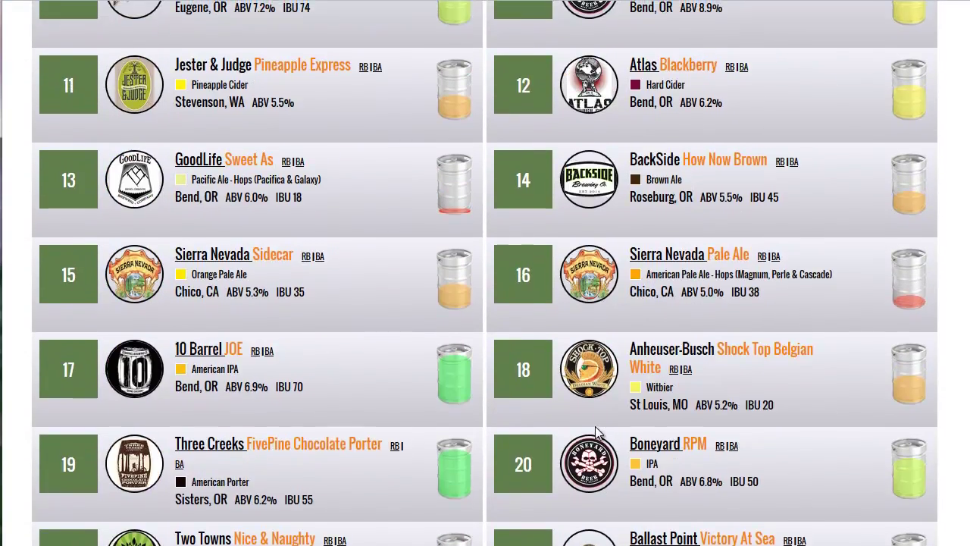
{"action": "scroll", "coordinate": [595, 428], "scroll_direction": "up", "scroll_amount": 3}
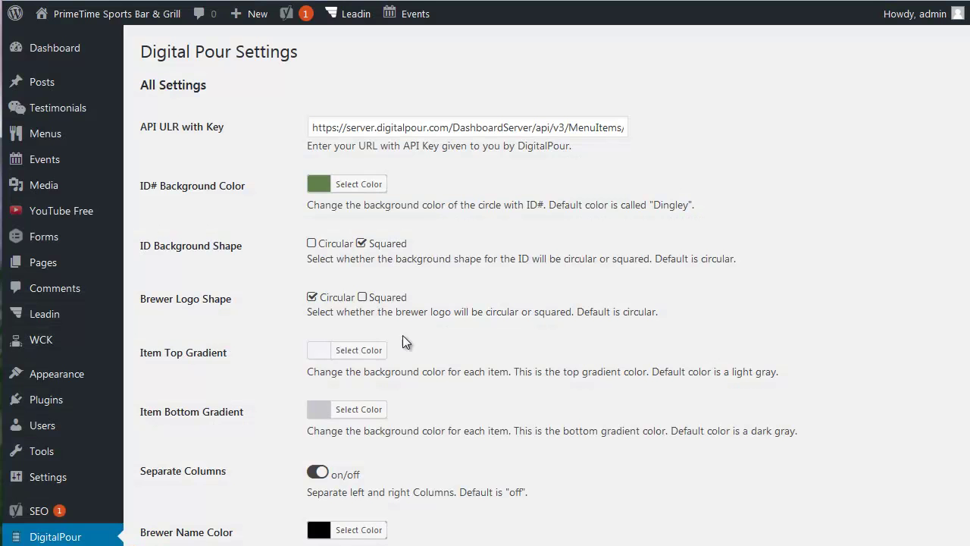
Turn Logo Border Display off, set brewer logos to Squared and ID backgrounds to Circular, and save
{"action": "scroll", "coordinate": [400, 328], "scroll_direction": "down", "scroll_amount": 1}
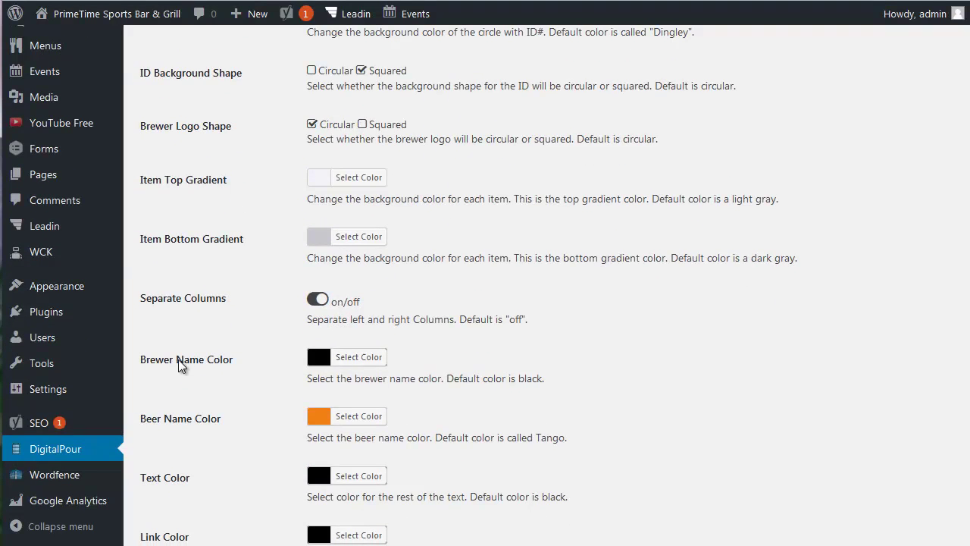
{"action": "scroll", "coordinate": [245, 373], "scroll_direction": "down", "scroll_amount": 2}
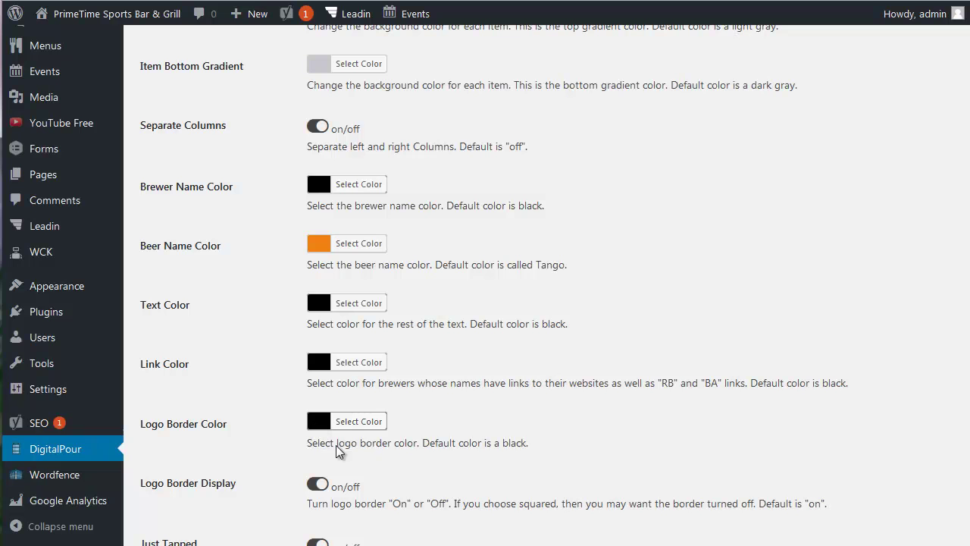
{"action": "left_click", "coordinate": [316, 487]}
{"action": "scroll", "coordinate": [328, 409], "scroll_direction": "up", "scroll_amount": 4}
{"action": "left_click", "coordinate": [362, 297]}
{"action": "left_click", "coordinate": [312, 245]}
{"action": "scroll", "coordinate": [262, 284], "scroll_direction": "down", "scroll_amount": 4}
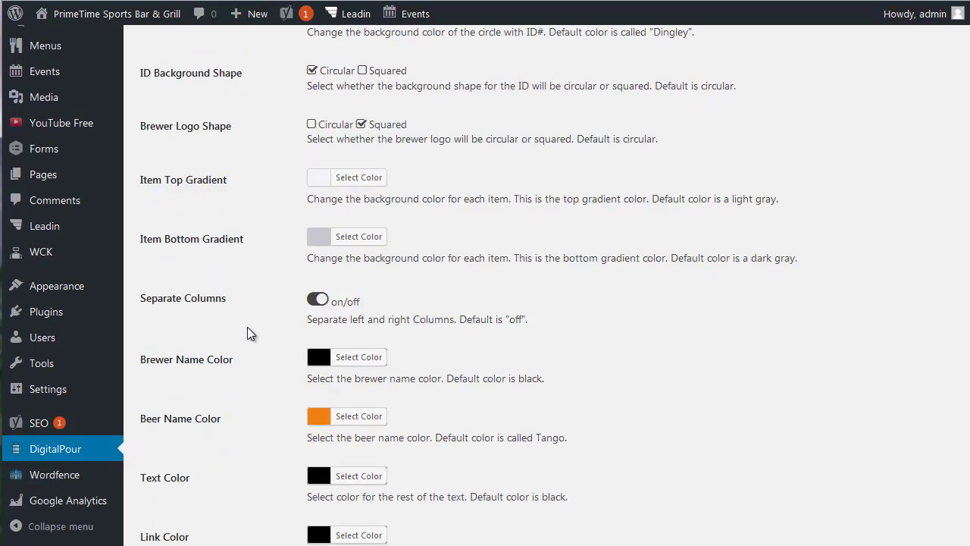
{"action": "scroll", "coordinate": [159, 520], "scroll_direction": "down", "scroll_amount": 6}
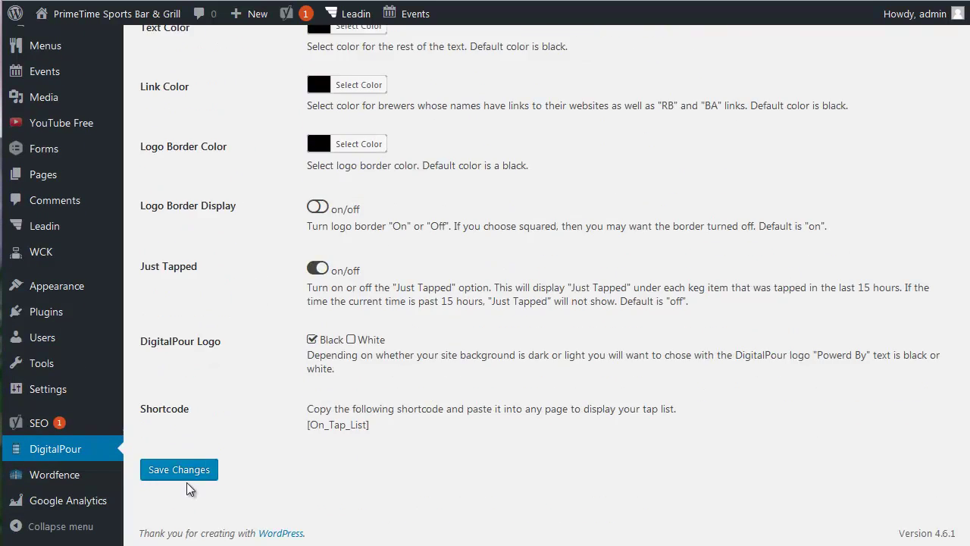
{"action": "left_click", "coordinate": [179, 470]}
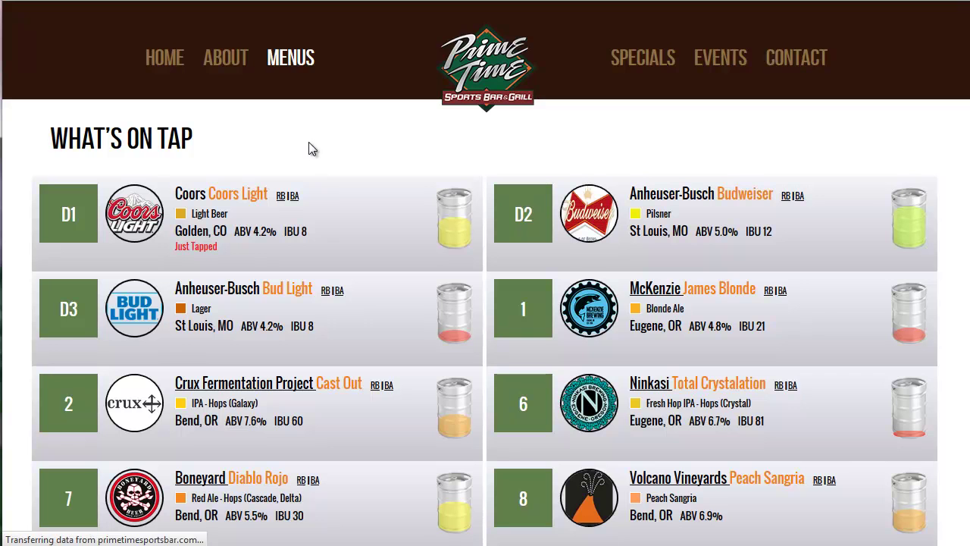
Scroll the reloaded tap list to confirm round green badges and square, borderless brewer logos
{"action": "scroll", "coordinate": [393, 183], "scroll_direction": "down", "scroll_amount": 2}
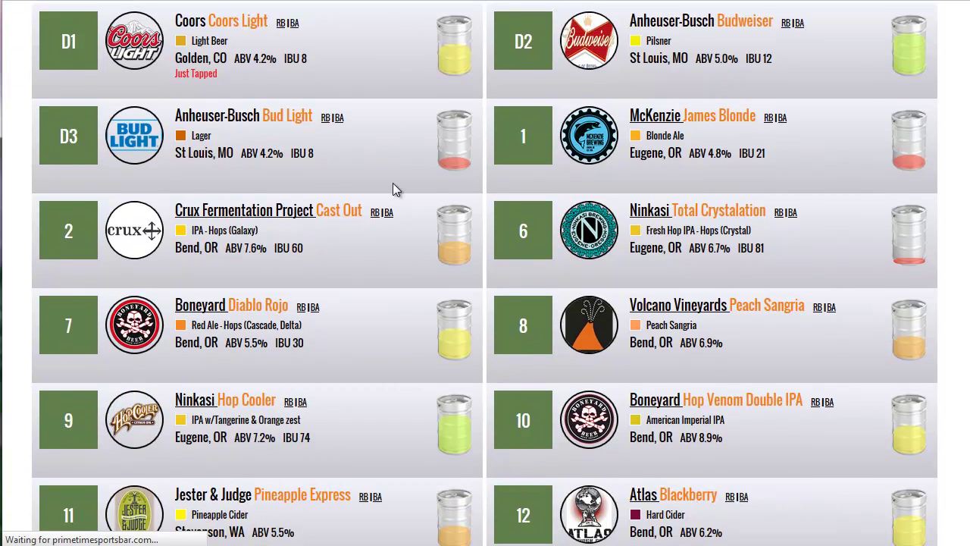
{"action": "scroll", "coordinate": [392, 183], "scroll_direction": "down", "scroll_amount": 2}
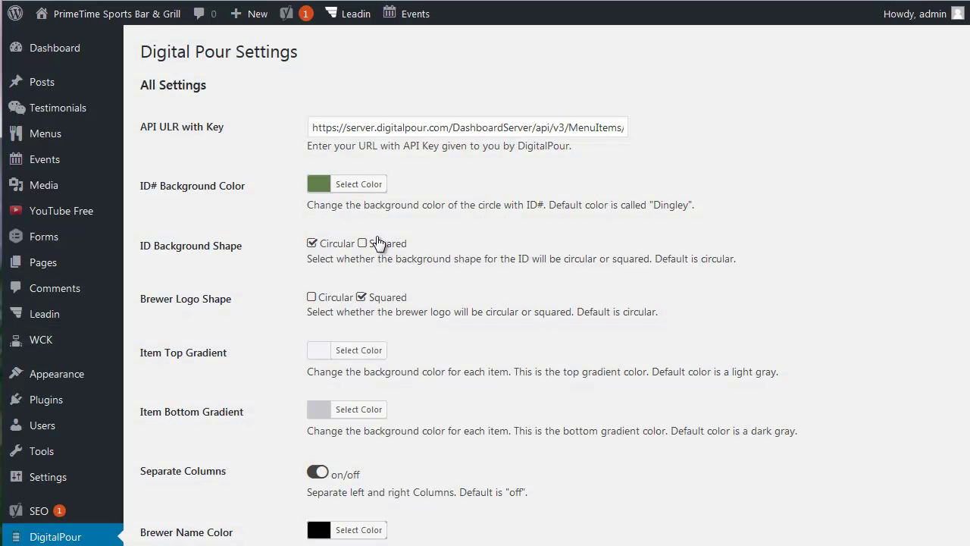
{"action": "scroll", "coordinate": [379, 247], "scroll_direction": "down", "scroll_amount": 1}
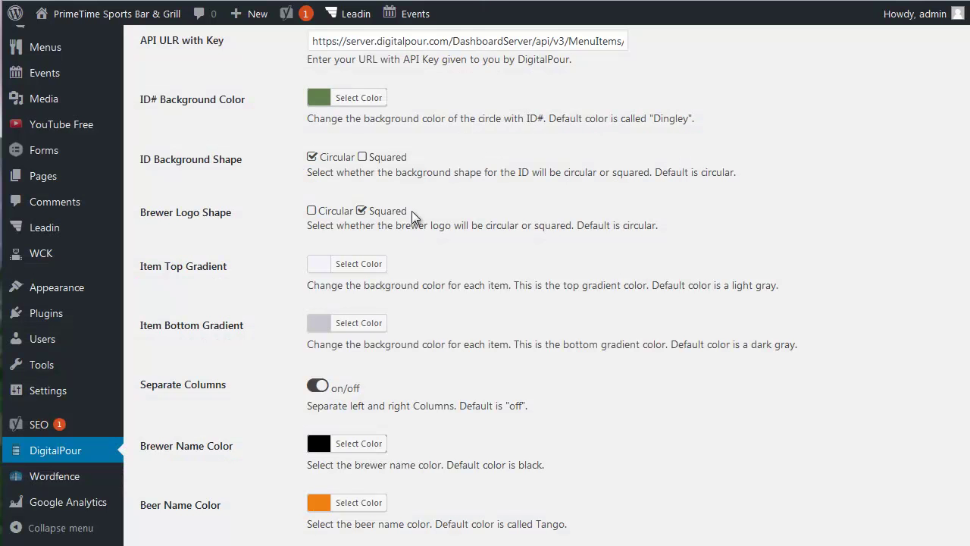
Check the Item Top Gradient colour, then switch Separate Columns on and preview the tap list
{"action": "left_click", "coordinate": [368, 264]}
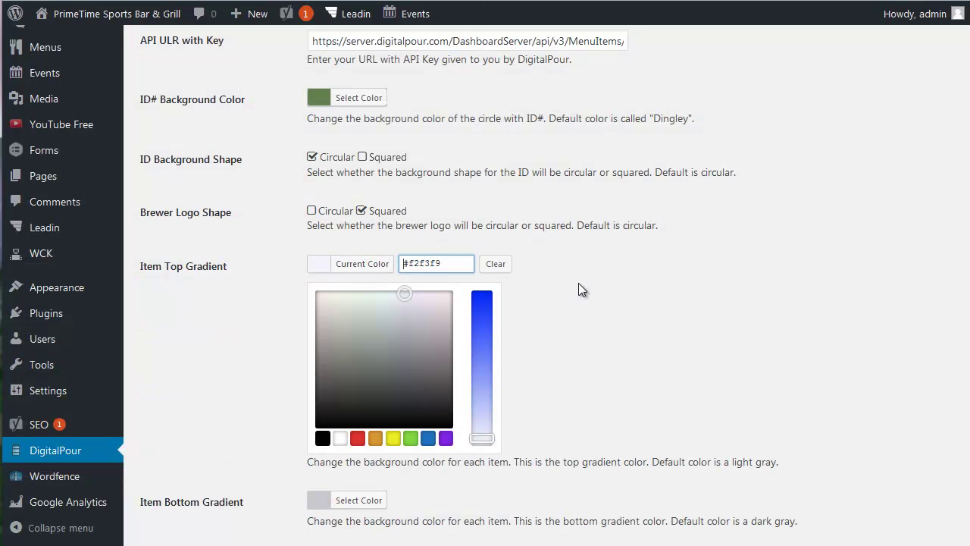
{"action": "left_click", "coordinate": [548, 343]}
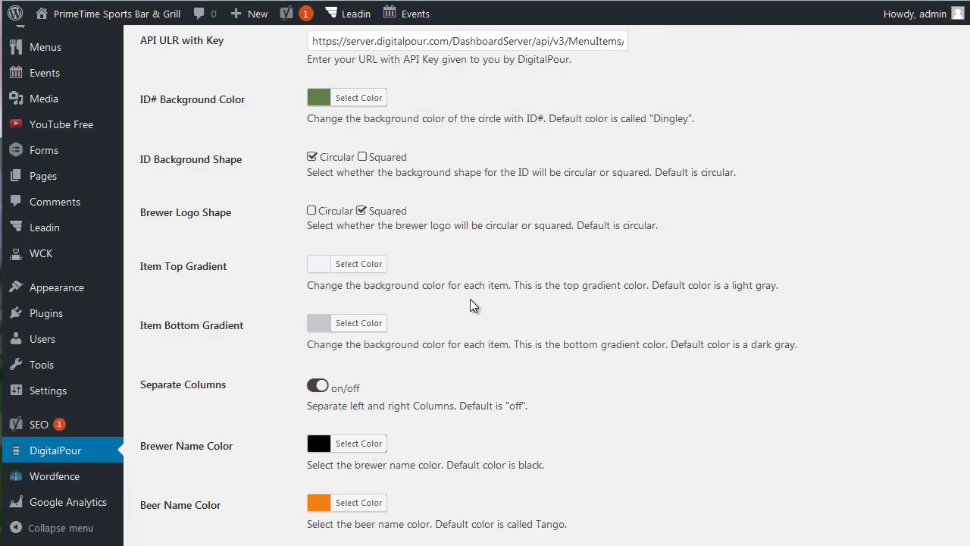
{"action": "scroll", "coordinate": [471, 303], "scroll_direction": "down", "scroll_amount": 1}
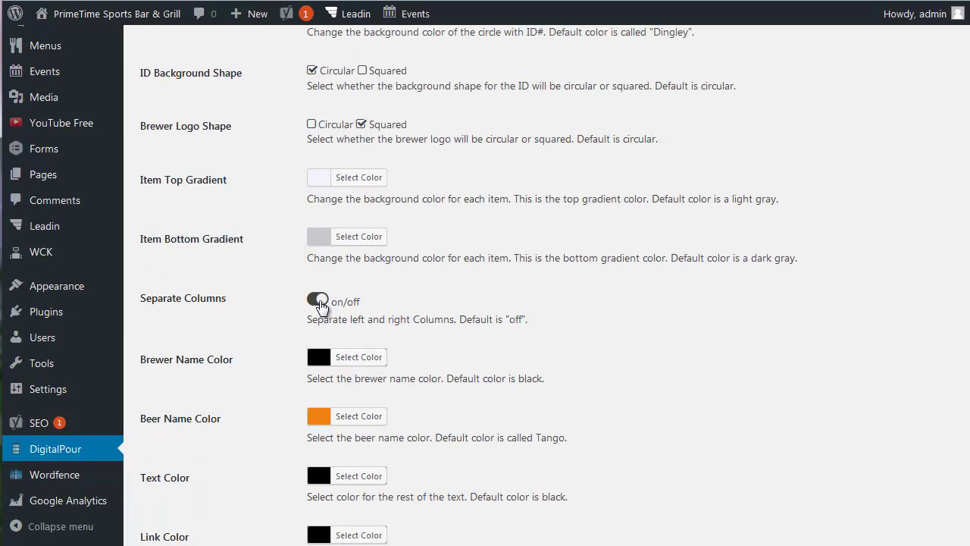
{"action": "left_click", "coordinate": [323, 300]}
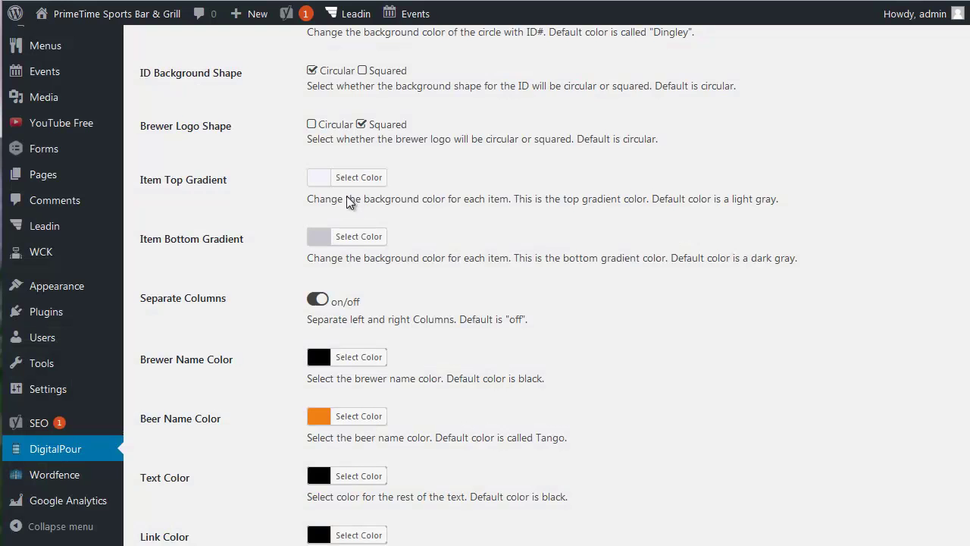
{"action": "scroll", "coordinate": [349, 201], "scroll_direction": "down", "scroll_amount": 1}
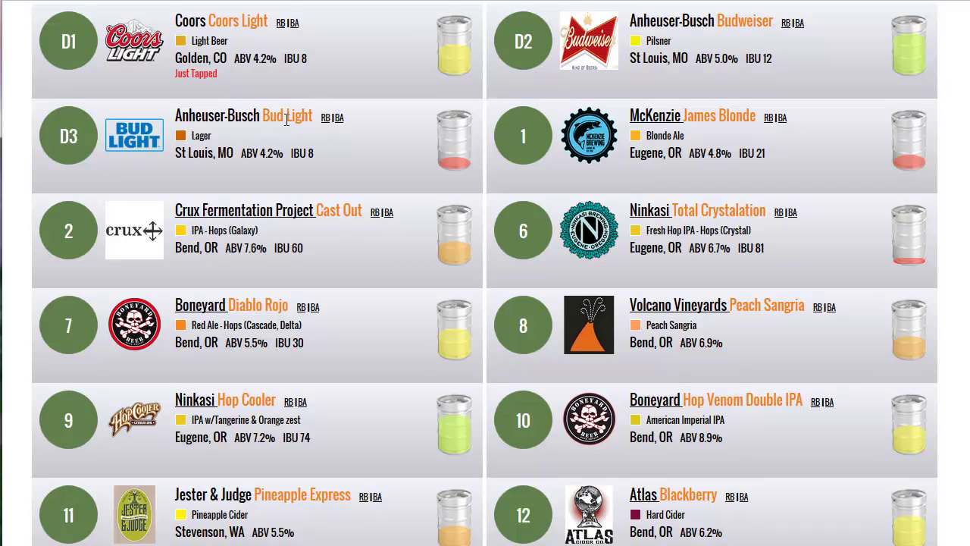
{"action": "key", "text": "ctrl+Tab"}
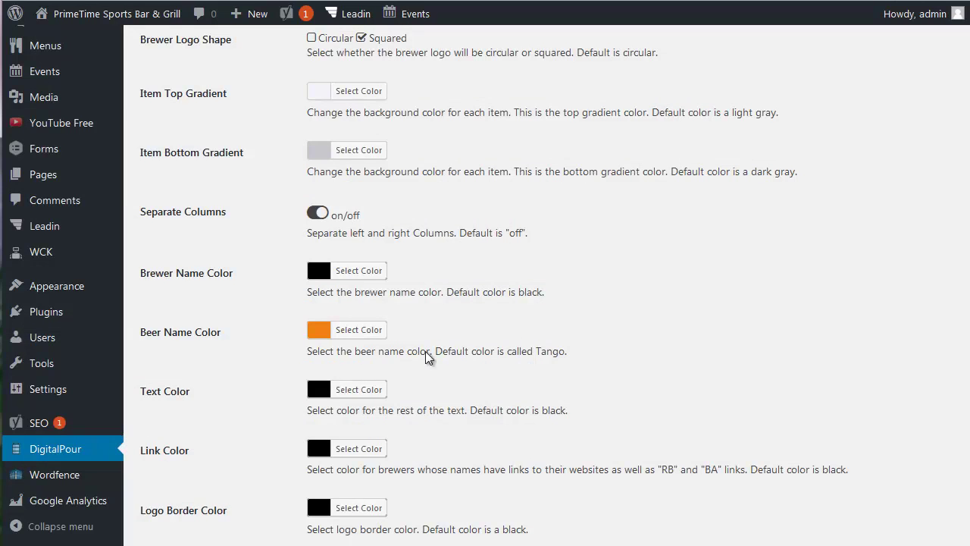
{"action": "scroll", "coordinate": [326, 341], "scroll_direction": "down", "scroll_amount": 1}
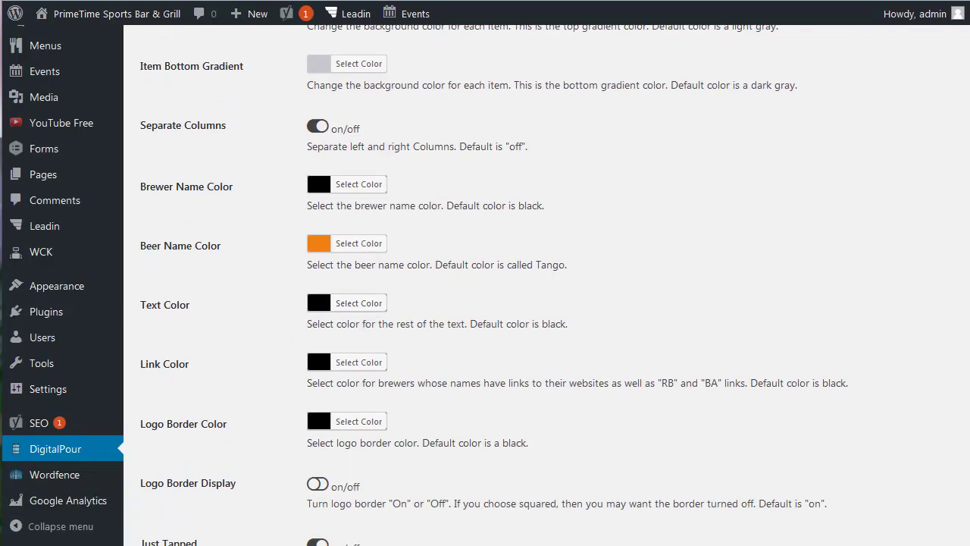
{"action": "key", "text": "ctrl+Tab"}
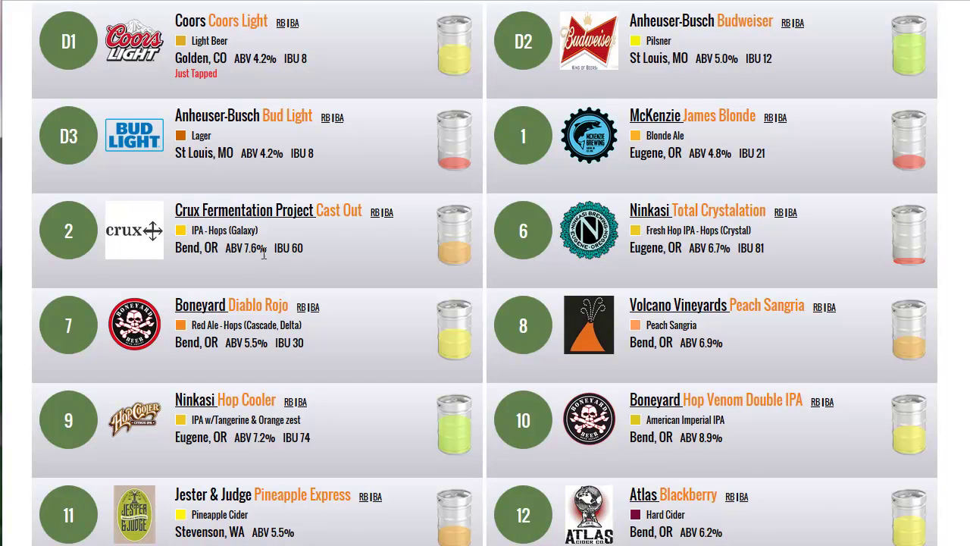
{"action": "key", "text": "ctrl+Tab"}
{"action": "scroll", "coordinate": [273, 311], "scroll_direction": "down", "scroll_amount": 1}
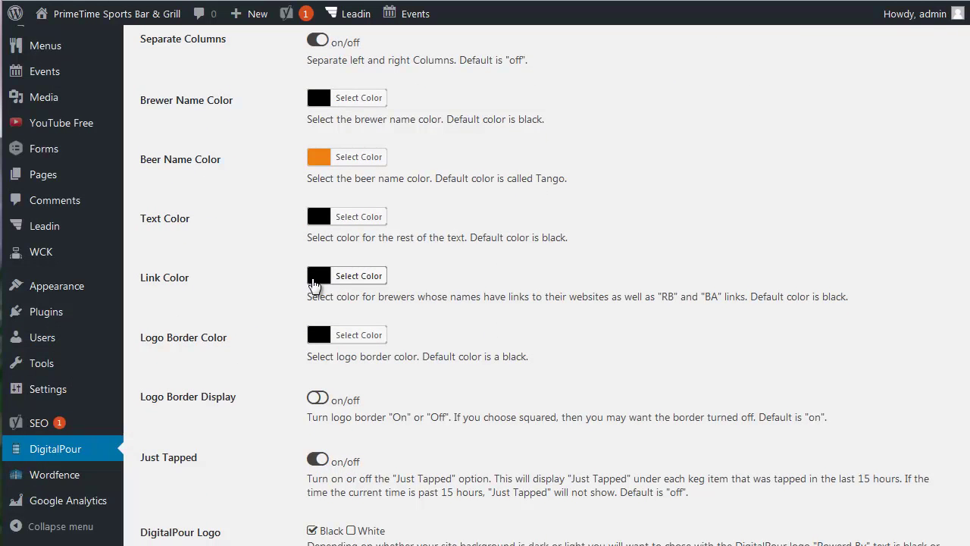
{"action": "key", "text": "ctrl+shift+Tab"}
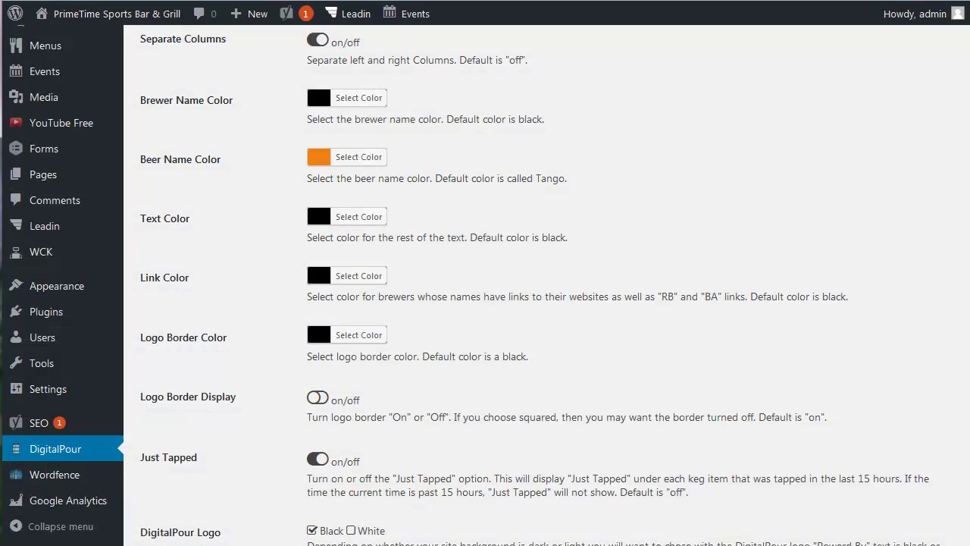
{"action": "scroll", "coordinate": [274, 263], "scroll_direction": "down", "scroll_amount": 3}
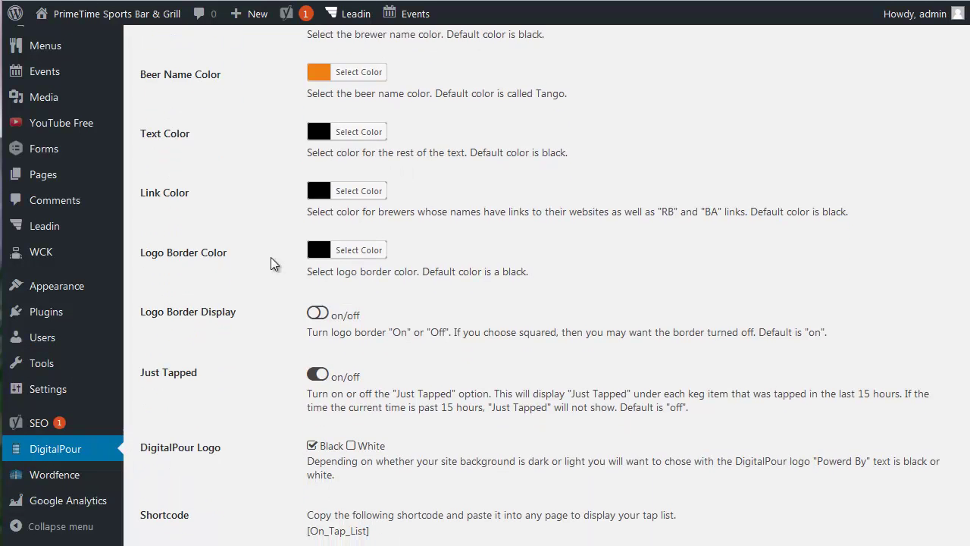
{"action": "scroll", "coordinate": [288, 261], "scroll_direction": "down", "scroll_amount": 1}
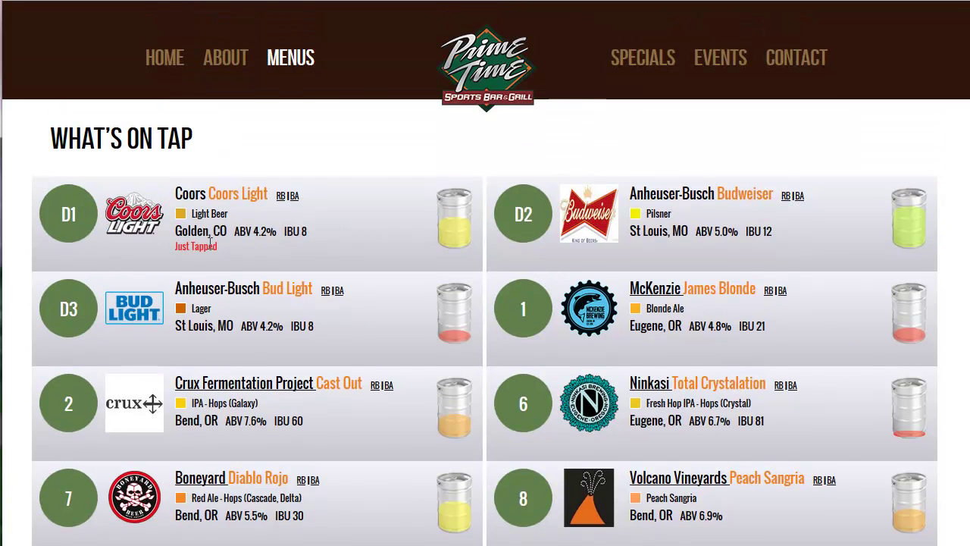
{"action": "scroll", "coordinate": [204, 250], "scroll_direction": "down", "scroll_amount": 2}
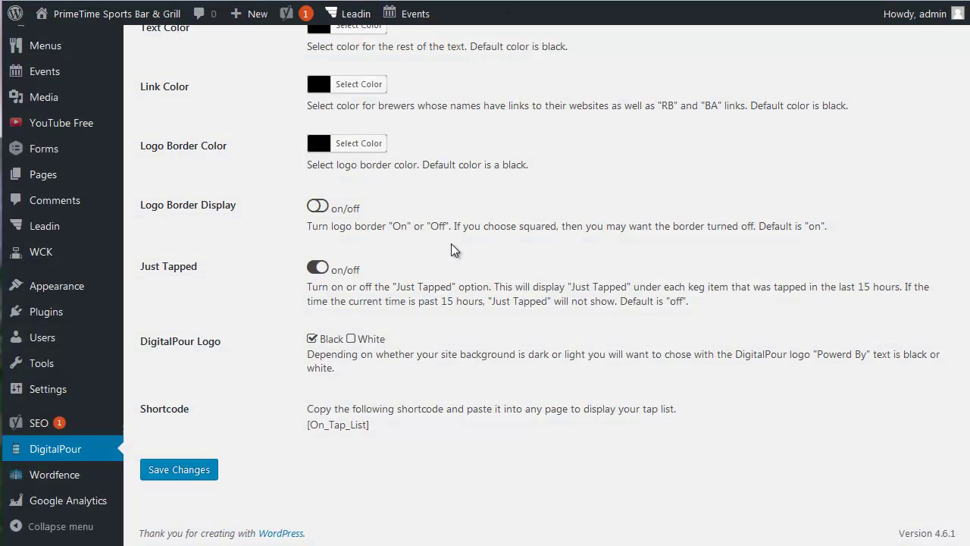
Set the DigitalPour logo to Black and scroll the tap list to check the footer logo
{"action": "left_click", "coordinate": [312, 339]}
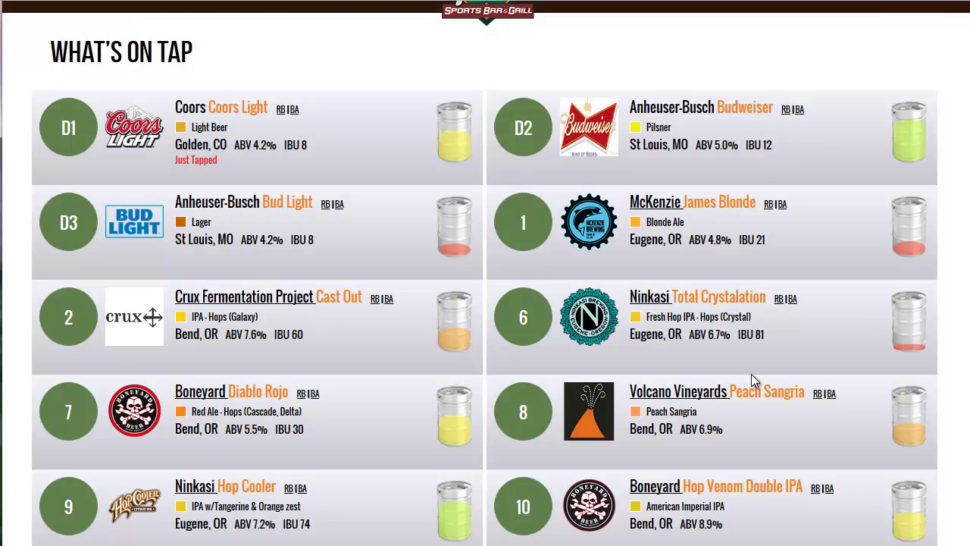
{"action": "scroll", "coordinate": [657, 307], "scroll_direction": "down", "scroll_amount": 8}
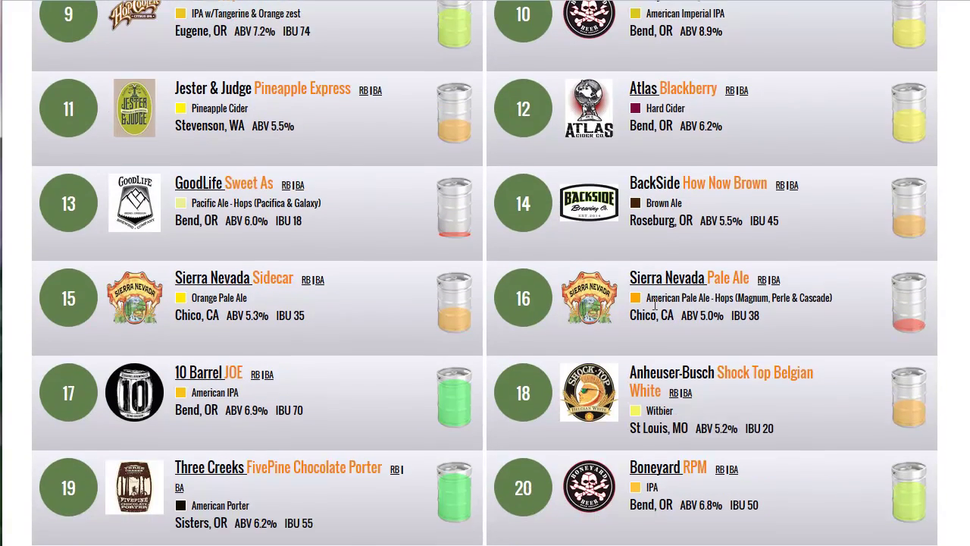
{"action": "scroll", "coordinate": [652, 303], "scroll_direction": "down", "scroll_amount": 8}
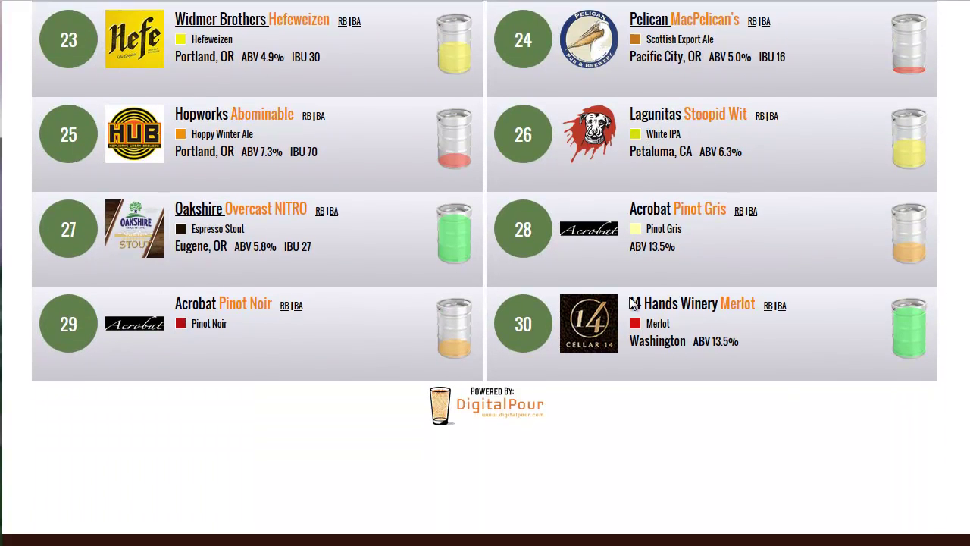
{"action": "scroll", "coordinate": [530, 345], "scroll_direction": "down", "scroll_amount": 1}
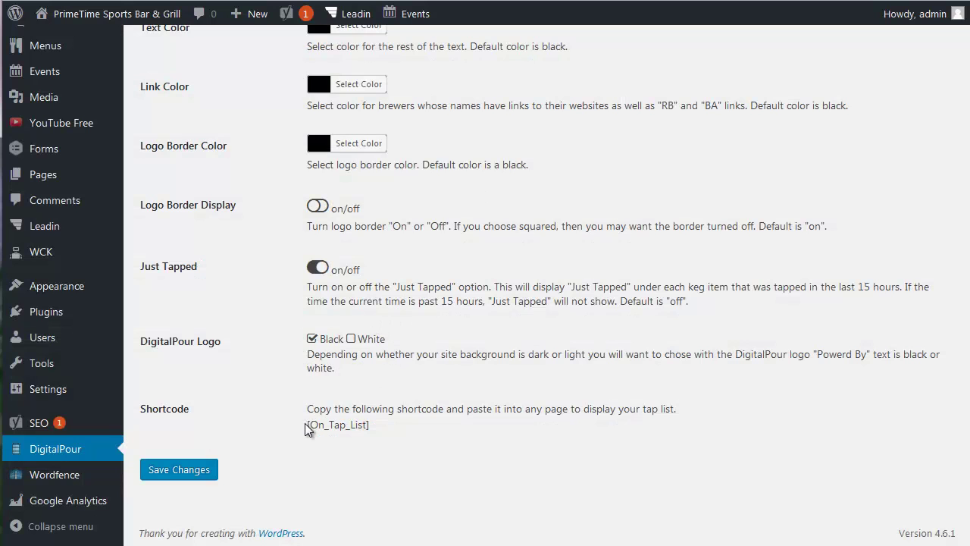
Select the [On_Tap_List] shortcode, then open the What's on Tap page from All Pages
{"action": "left_click_drag", "start_coordinate": [308, 429], "coordinate": [377, 426]}
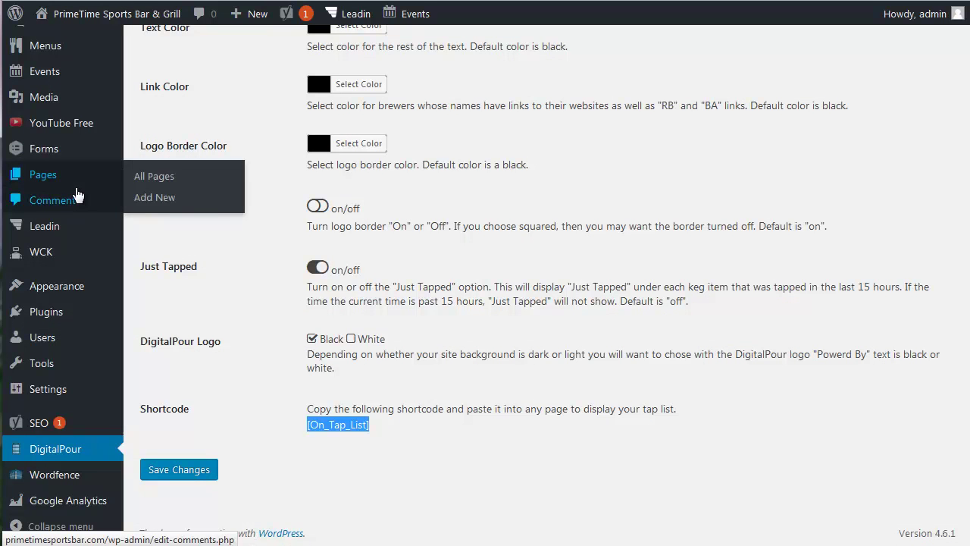
{"action": "left_click", "coordinate": [77, 185]}
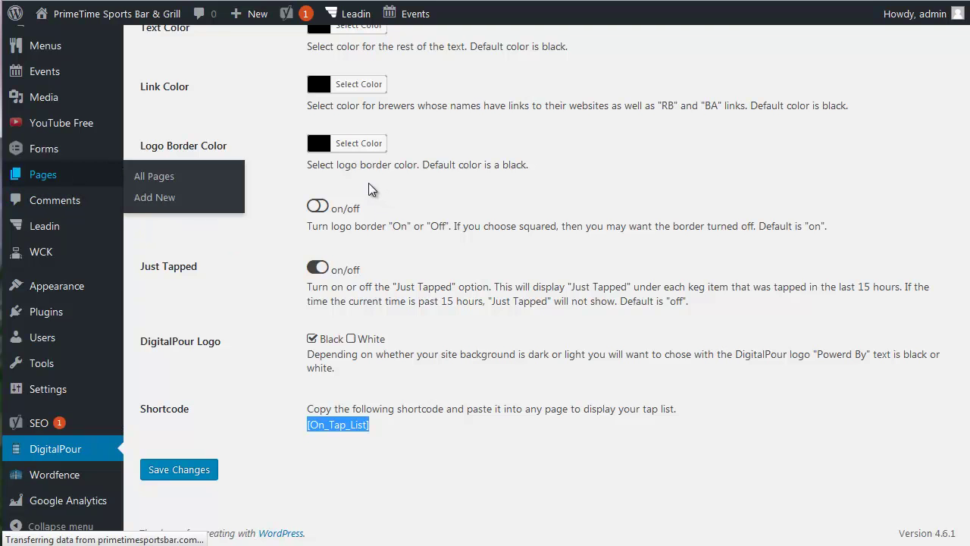
{"action": "scroll", "coordinate": [264, 227], "scroll_direction": "down", "scroll_amount": 6}
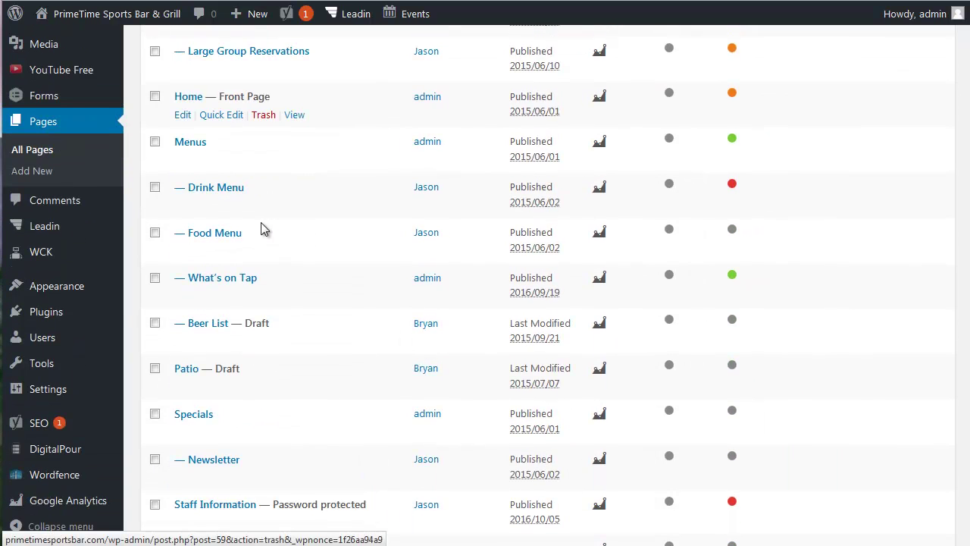
{"action": "scroll", "coordinate": [233, 247], "scroll_direction": "down", "scroll_amount": 1}
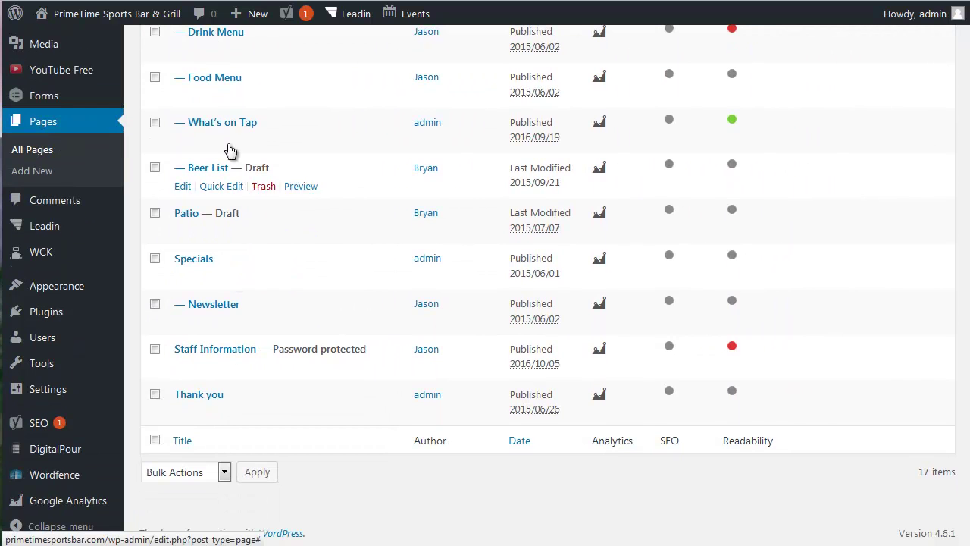
{"action": "left_click", "coordinate": [241, 124]}
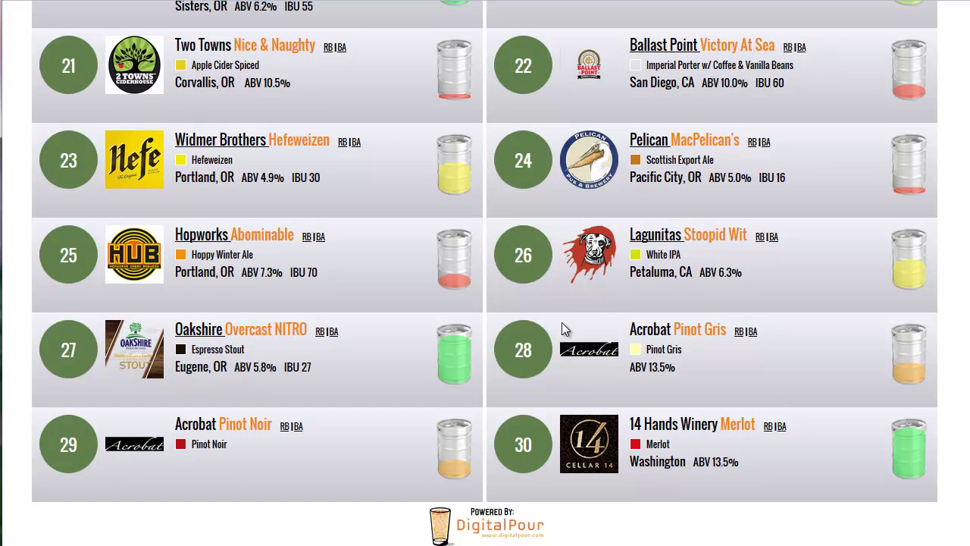
{"action": "scroll", "coordinate": [562, 326], "scroll_direction": "up", "scroll_amount": 6}
{"action": "scroll", "coordinate": [561, 325], "scroll_direction": "up", "scroll_amount": 5}
{"action": "scroll", "coordinate": [561, 324], "scroll_direction": "up", "scroll_amount": 3}
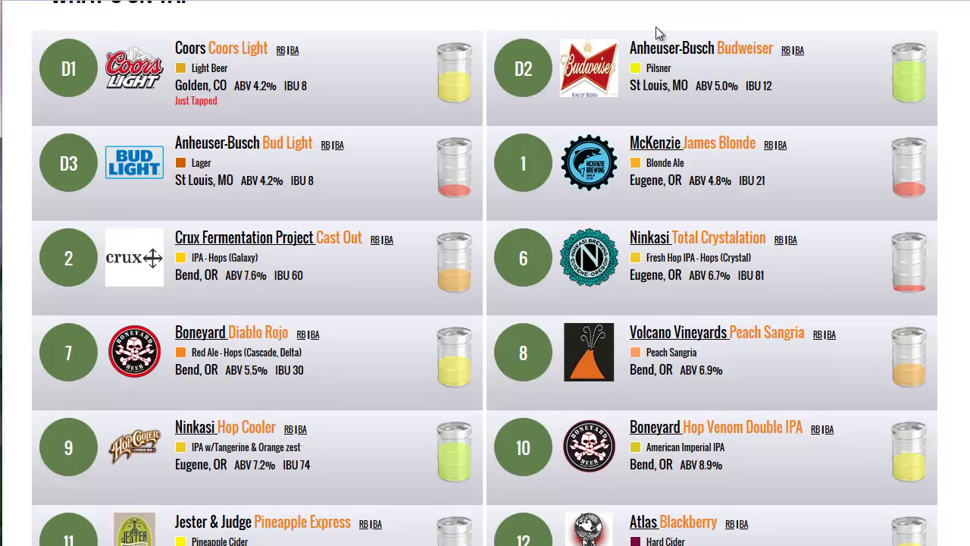
{"action": "scroll", "coordinate": [447, 199], "scroll_direction": "down", "scroll_amount": 1}
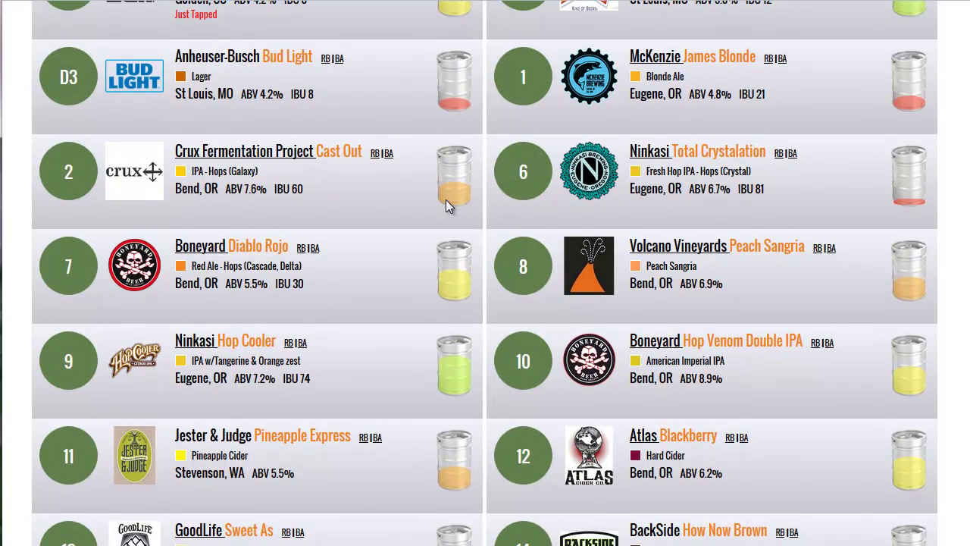
{"action": "scroll", "coordinate": [446, 199], "scroll_direction": "down", "scroll_amount": 1}
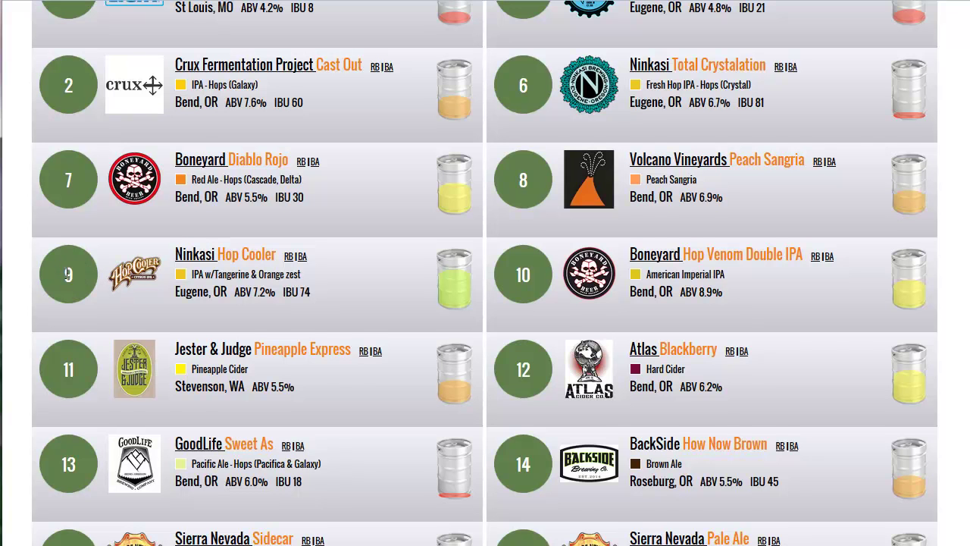
{"action": "scroll", "coordinate": [486, 283], "scroll_direction": "down", "scroll_amount": 2}
{"action": "scroll", "coordinate": [374, 244], "scroll_direction": "down", "scroll_amount": 5}
{"action": "scroll", "coordinate": [376, 242], "scroll_direction": "down", "scroll_amount": 4}
{"action": "scroll", "coordinate": [376, 241], "scroll_direction": "up", "scroll_amount": 1}
{"action": "scroll", "coordinate": [376, 241], "scroll_direction": "up", "scroll_amount": 7}
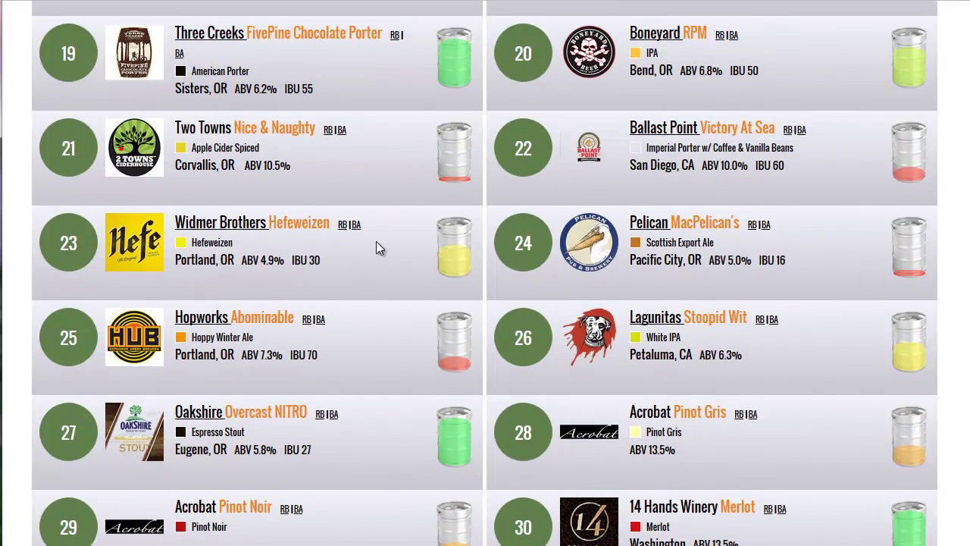
{"action": "scroll", "coordinate": [376, 241], "scroll_direction": "up", "scroll_amount": 3}
{"action": "scroll", "coordinate": [376, 241], "scroll_direction": "up", "scroll_amount": 2}
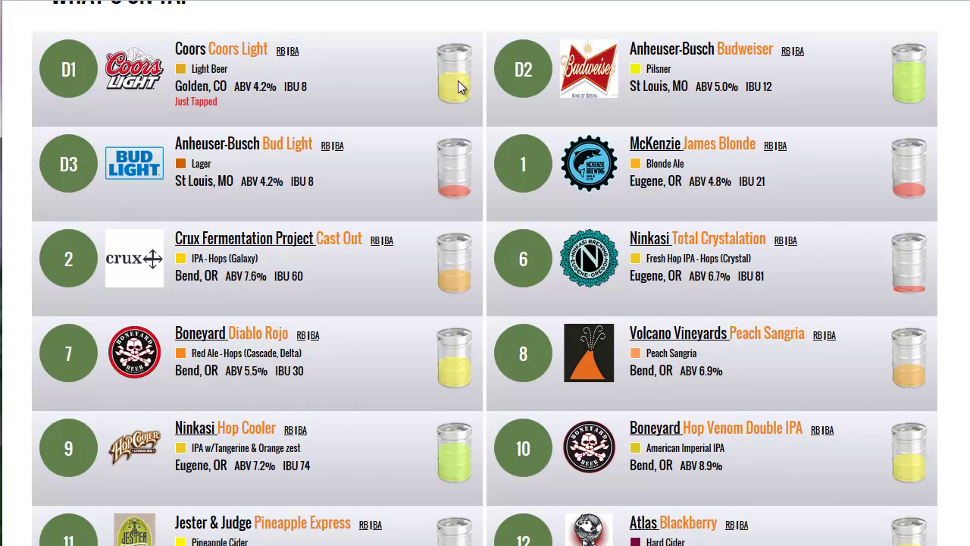
{"action": "mouse_move", "coordinate": [453, 83]}
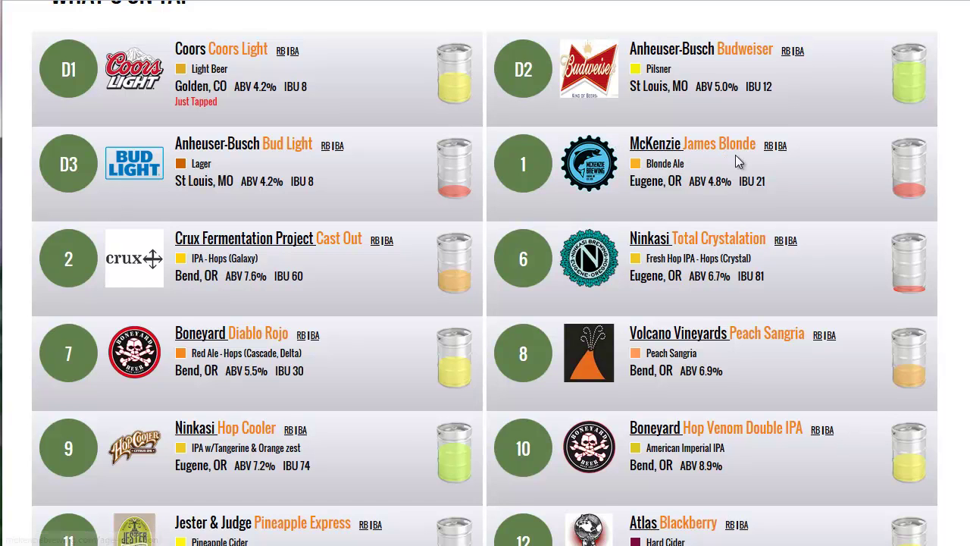
{"action": "mouse_move", "coordinate": [827, 158]}
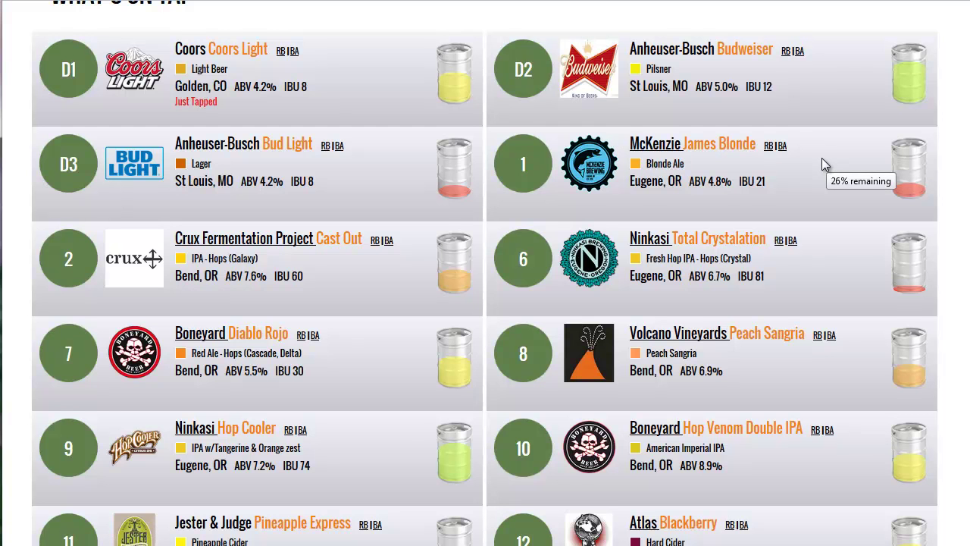
{"action": "scroll", "coordinate": [728, 195], "scroll_direction": "down", "scroll_amount": 2}
{"action": "scroll", "coordinate": [721, 191], "scroll_direction": "down", "scroll_amount": 3}
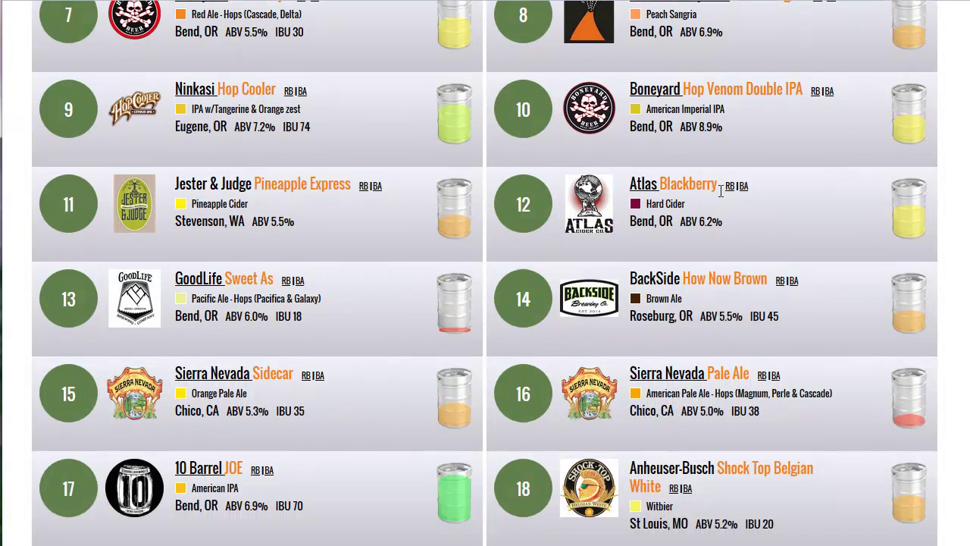
{"action": "scroll", "coordinate": [721, 191], "scroll_direction": "up", "scroll_amount": 6}
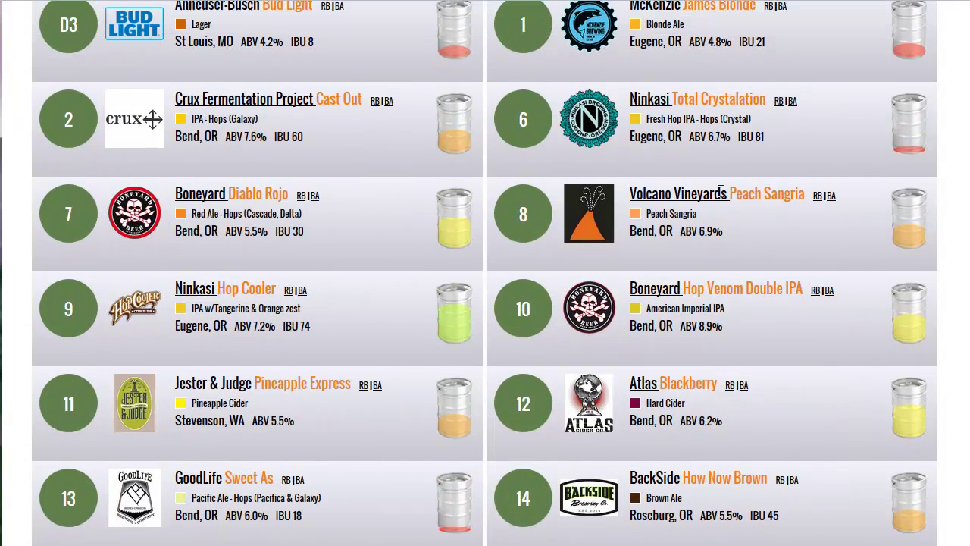
{"action": "scroll", "coordinate": [721, 196], "scroll_direction": "down", "scroll_amount": 1}
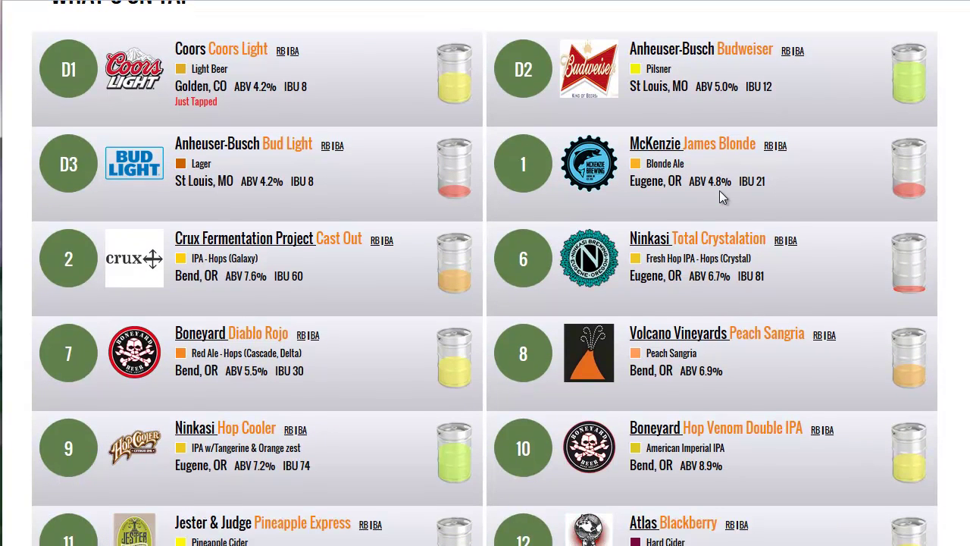